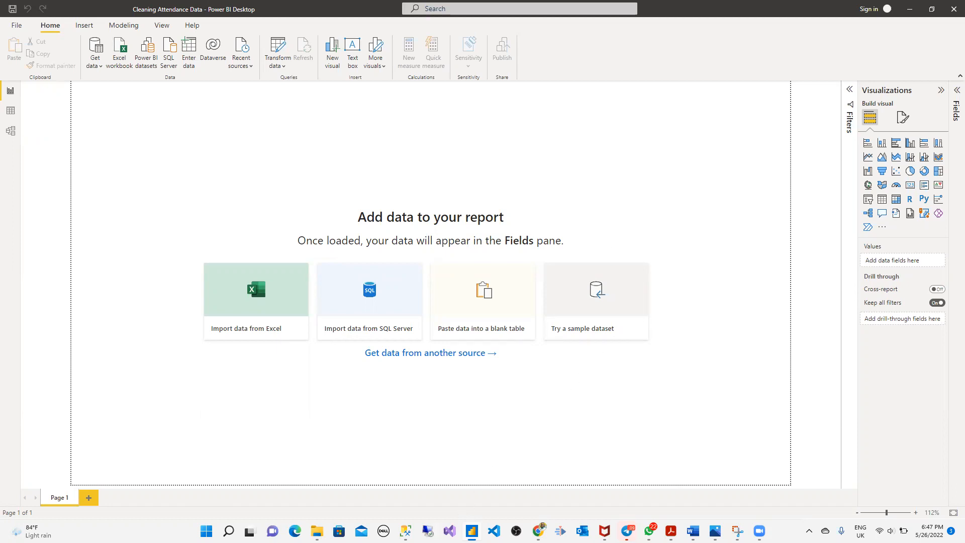
- Open Company Attendance Report.xlsx from the Power BI Practice folder and bring Excel forward
{"action": "mouse_move", "coordinate": [318, 529]}
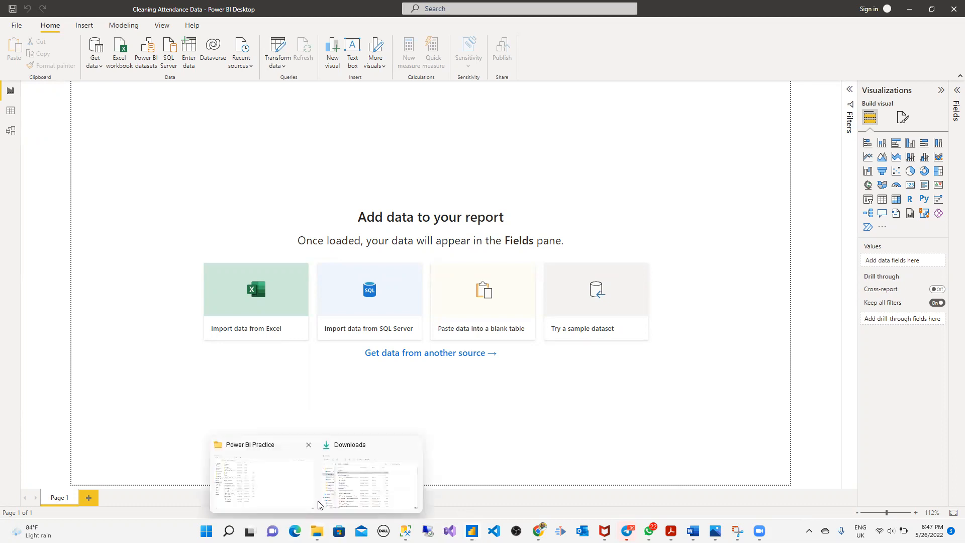
{"action": "left_click", "coordinate": [302, 490]}
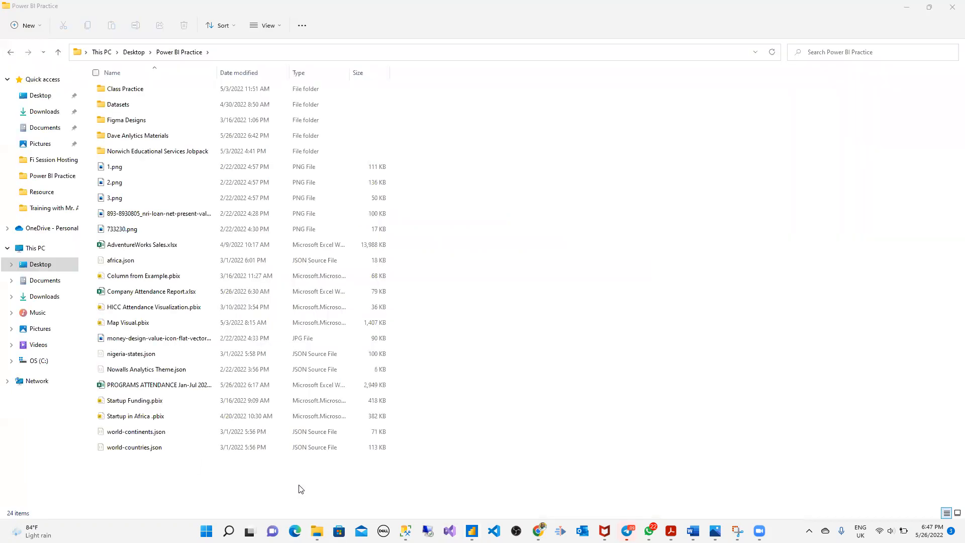
{"action": "double_click", "coordinate": [186, 293]}
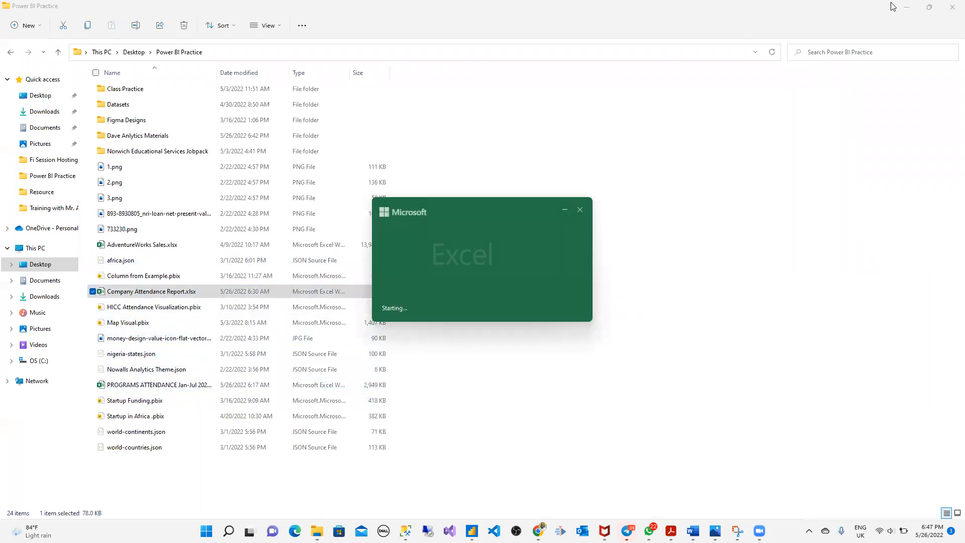
{"action": "left_click", "coordinate": [907, 7]}
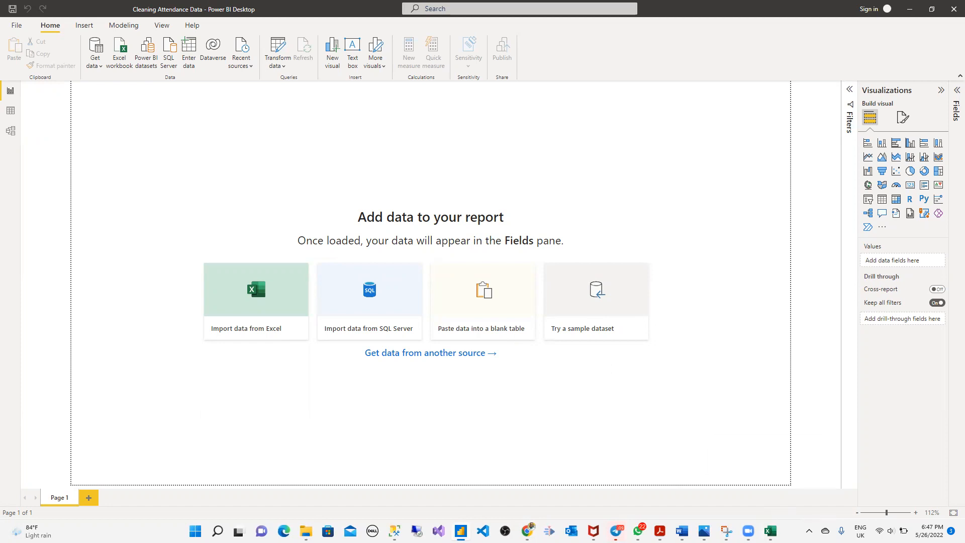
{"action": "left_click", "coordinate": [770, 531]}
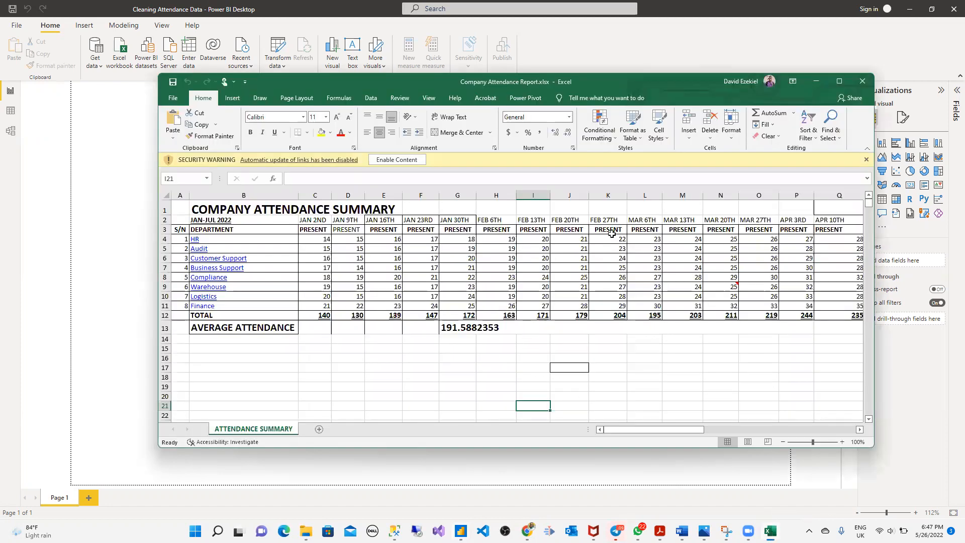
- Maximize Excel and inspect the JAN 2ND, JAN 9TH, JAN 16TH headings and HR department
{"action": "left_click", "coordinate": [839, 81]}
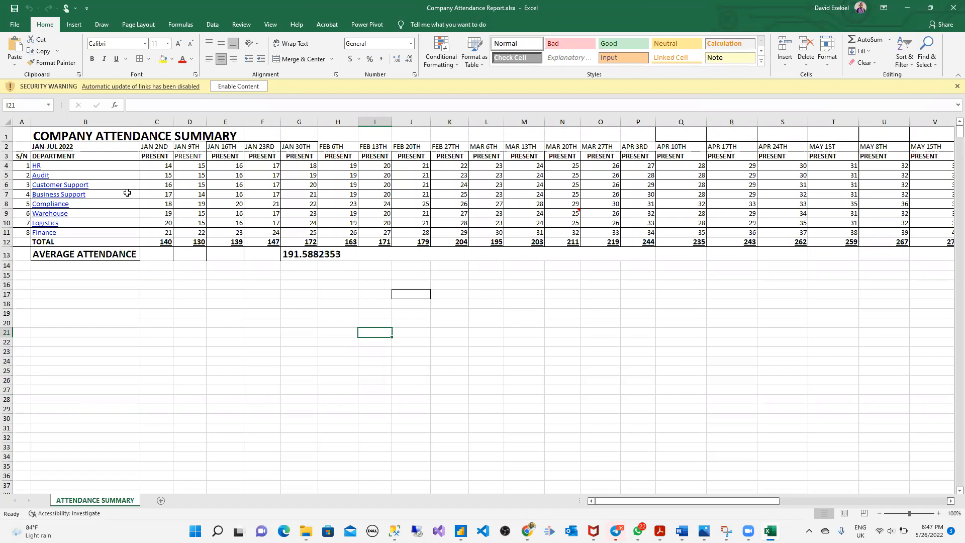
{"action": "left_click", "coordinate": [159, 146]}
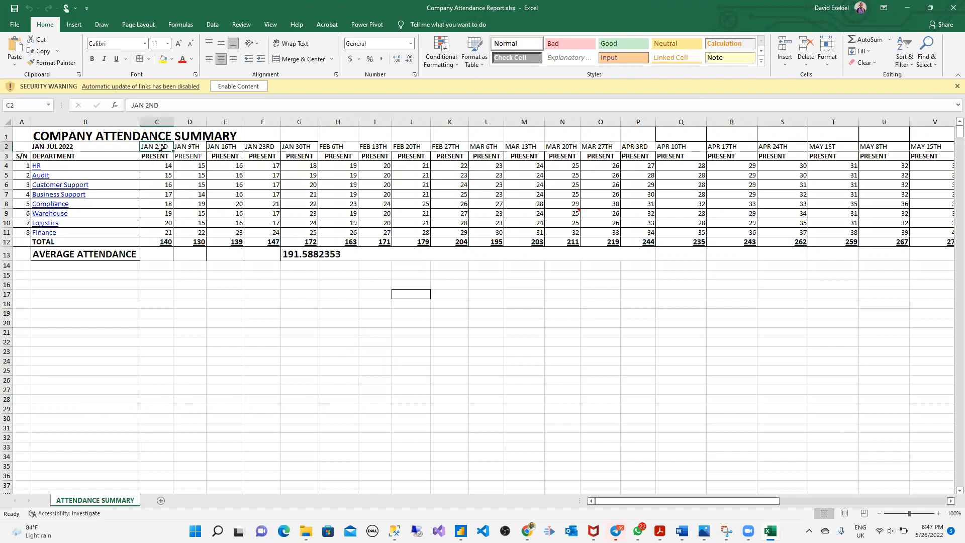
{"action": "left_click", "coordinate": [186, 145]}
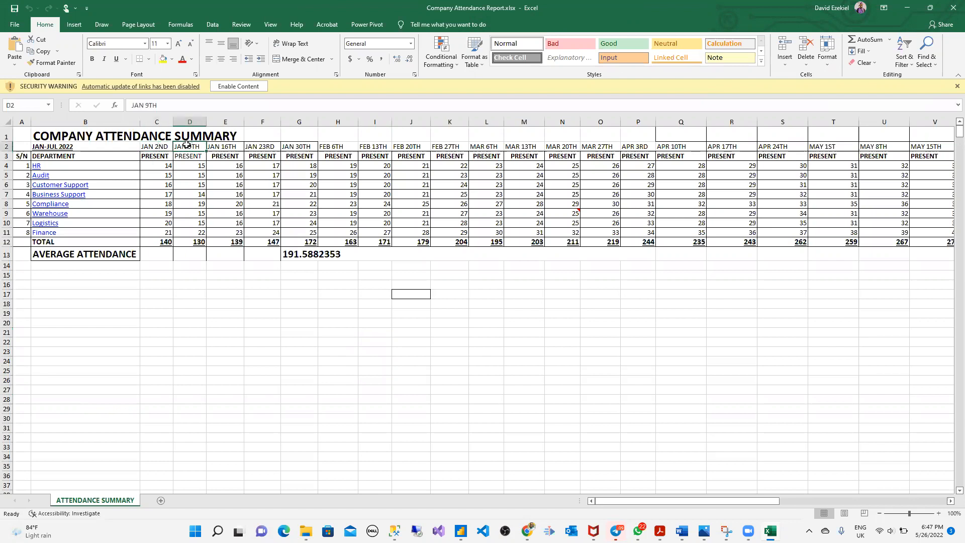
{"action": "left_click", "coordinate": [219, 149]}
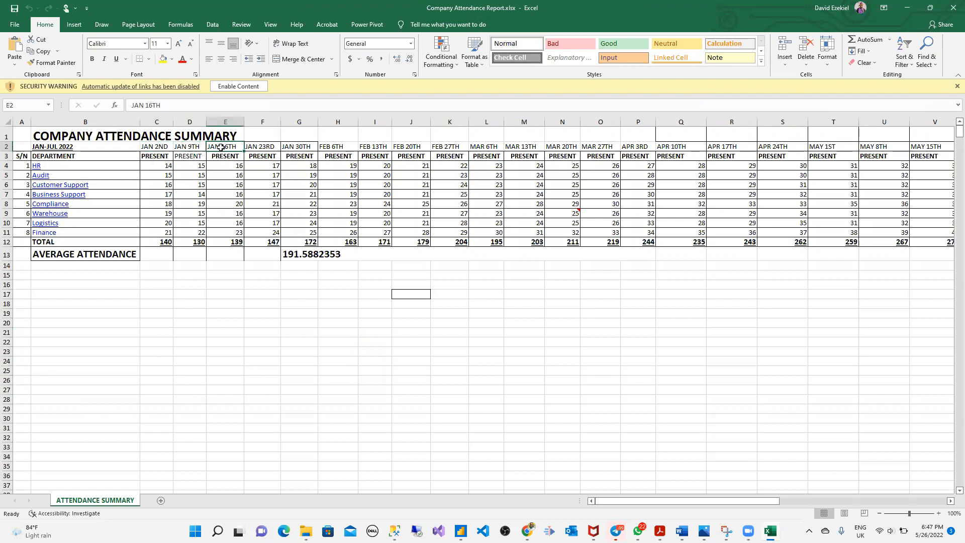
{"action": "left_click", "coordinate": [112, 166]}
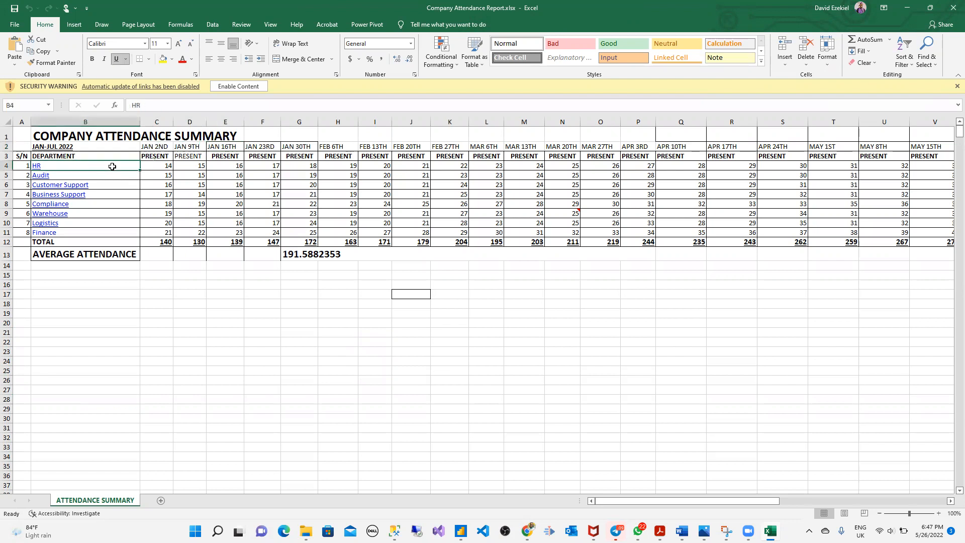
- Check HR's weekly counts of 14 and 15, then close the workbook
{"action": "left_click", "coordinate": [158, 167]}
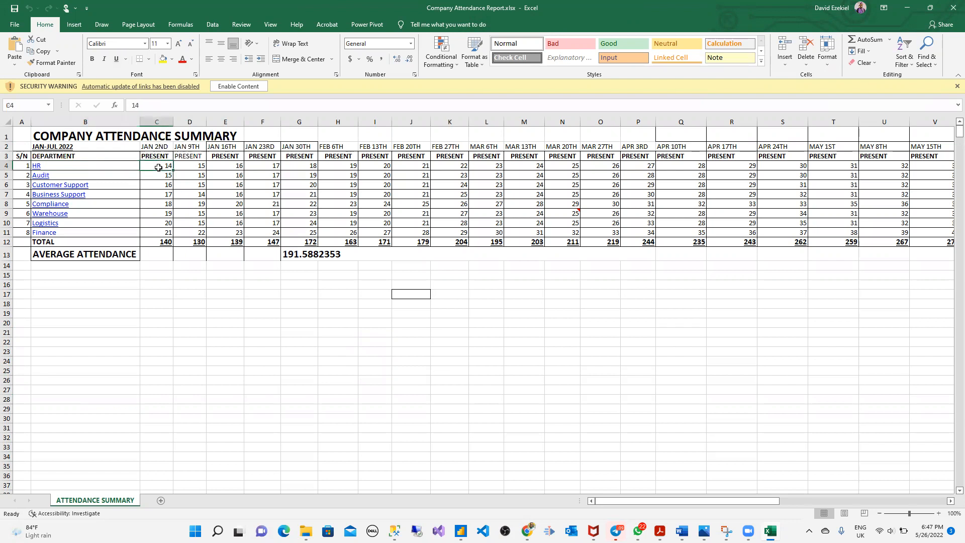
{"action": "left_click", "coordinate": [202, 165]}
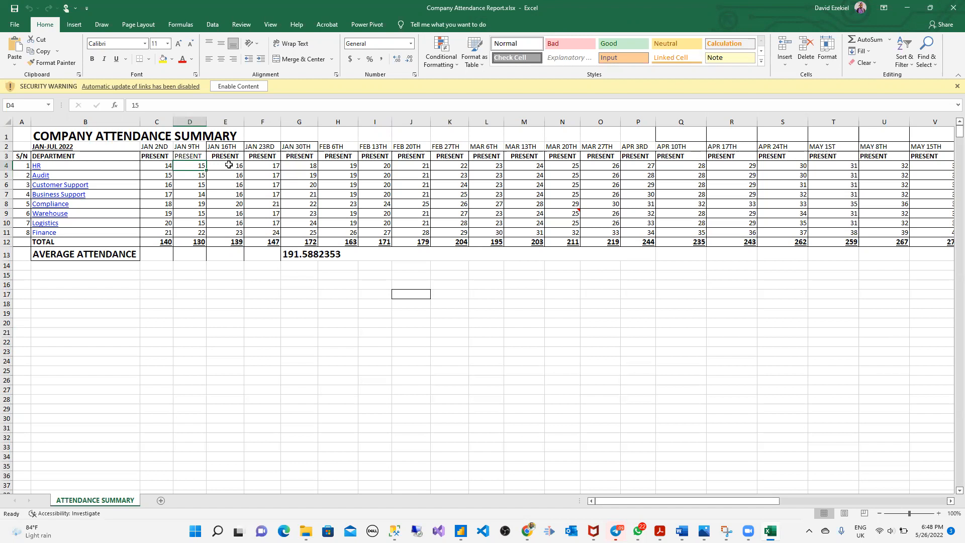
{"action": "left_click", "coordinate": [168, 147]}
{"action": "left_click", "coordinate": [166, 166]}
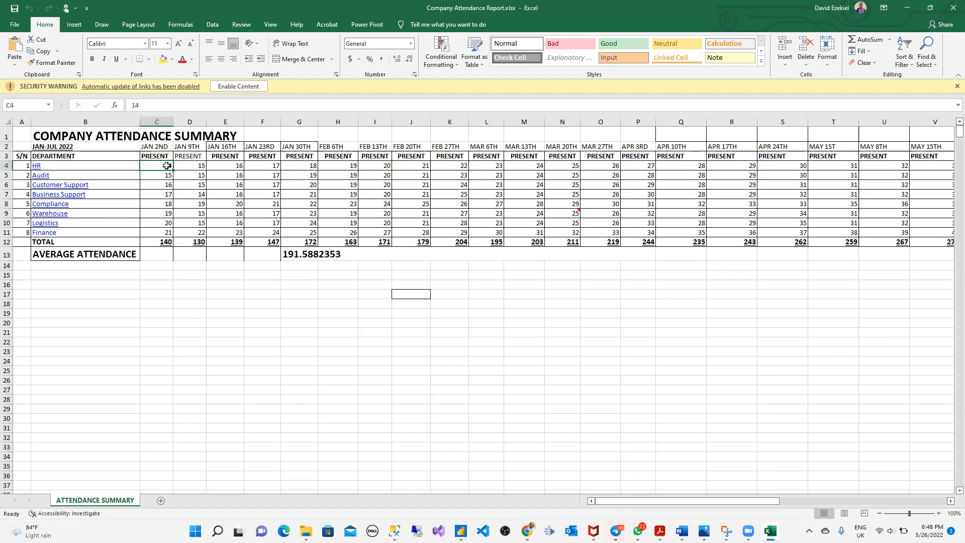
{"action": "left_click", "coordinate": [199, 164]}
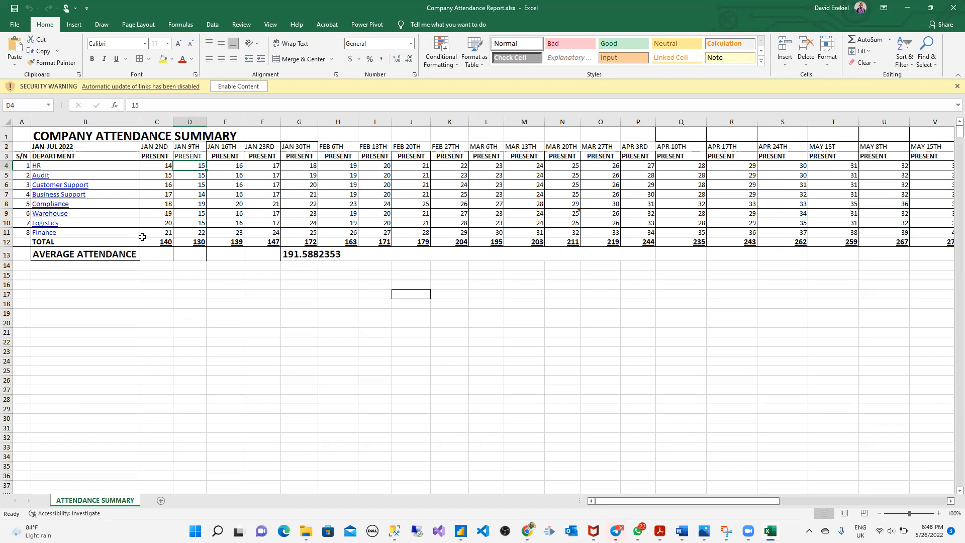
{"action": "left_click", "coordinate": [952, 7]}
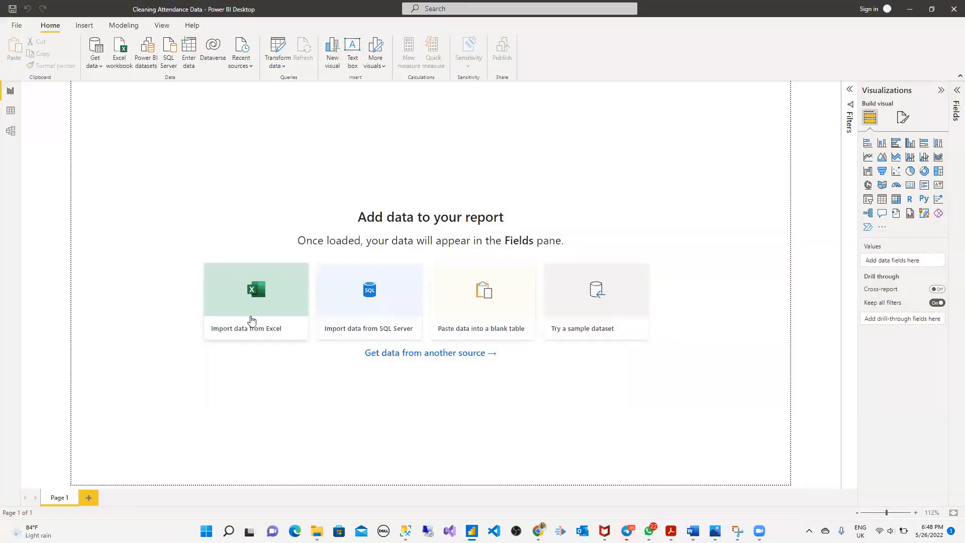
- Import the ATTENDANCE SUMMARY sheet of Company Attendance Report.xlsx into Power Query via Transform Data
{"action": "left_click", "coordinate": [258, 300]}
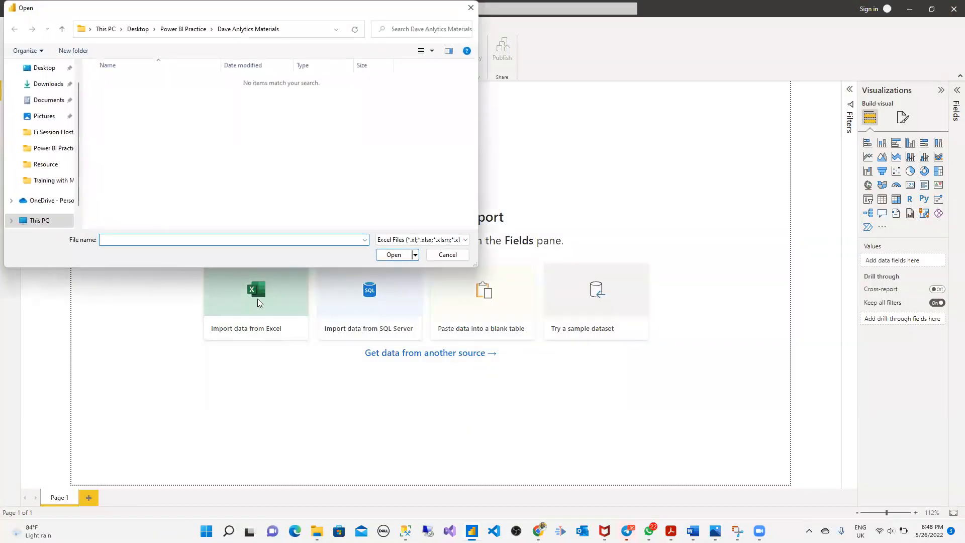
{"action": "left_click", "coordinate": [183, 29]}
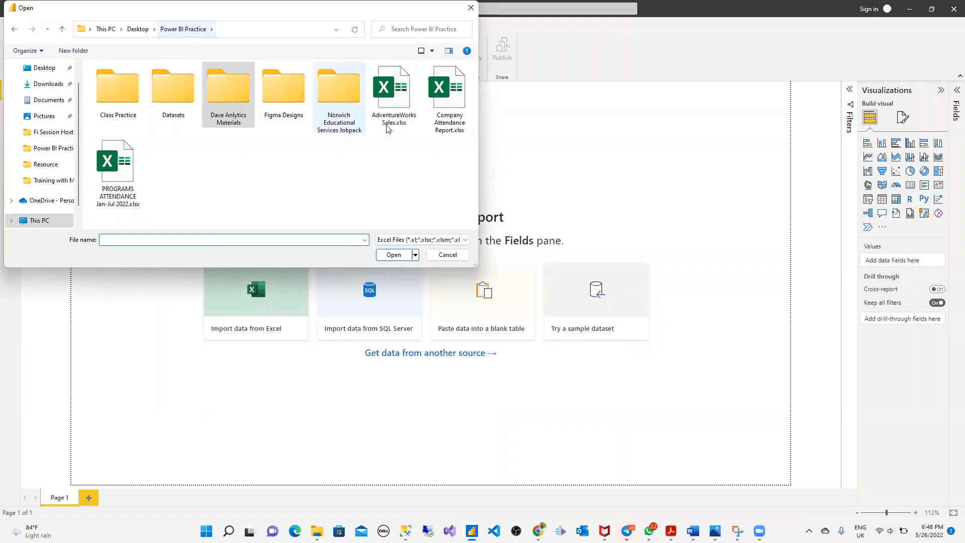
{"action": "double_click", "coordinate": [447, 98]}
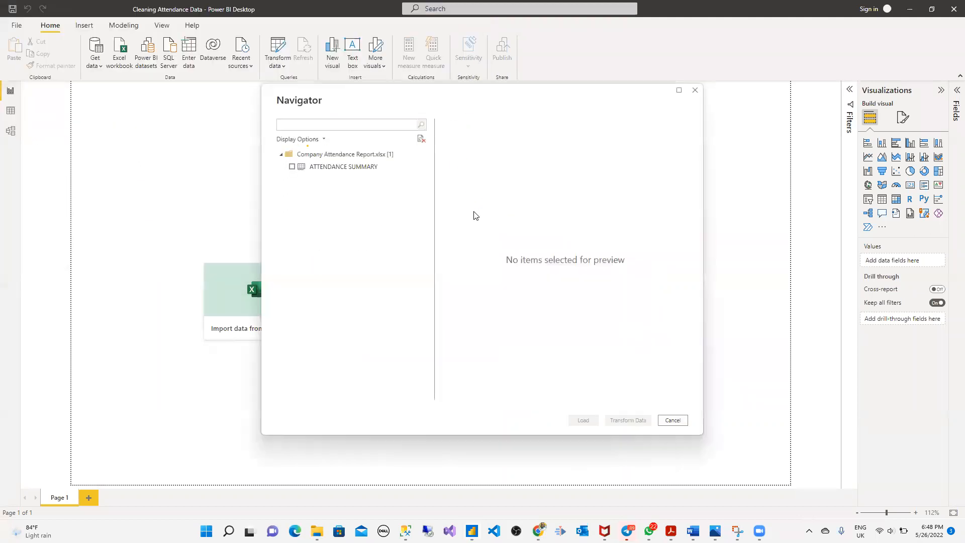
{"action": "left_click", "coordinate": [292, 168]}
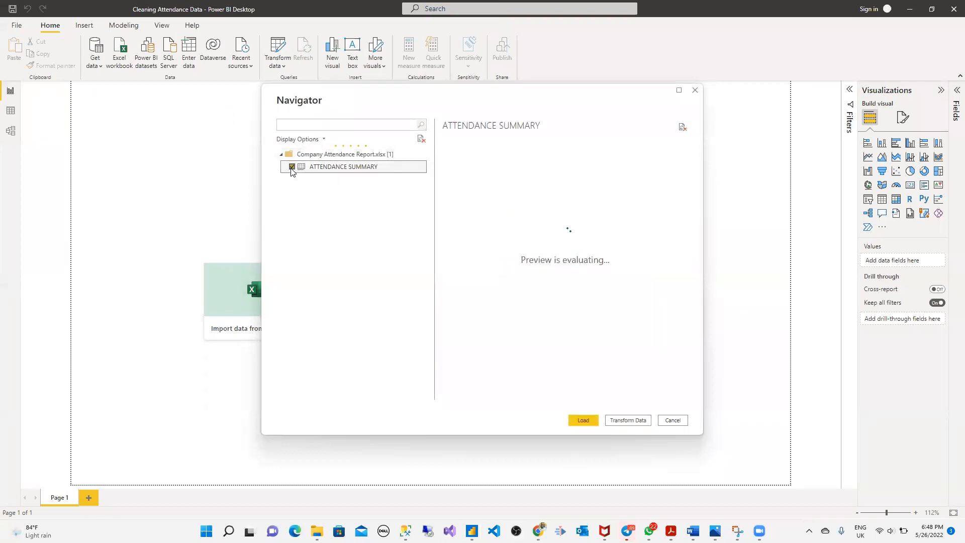
{"action": "left_click", "coordinate": [630, 422]}
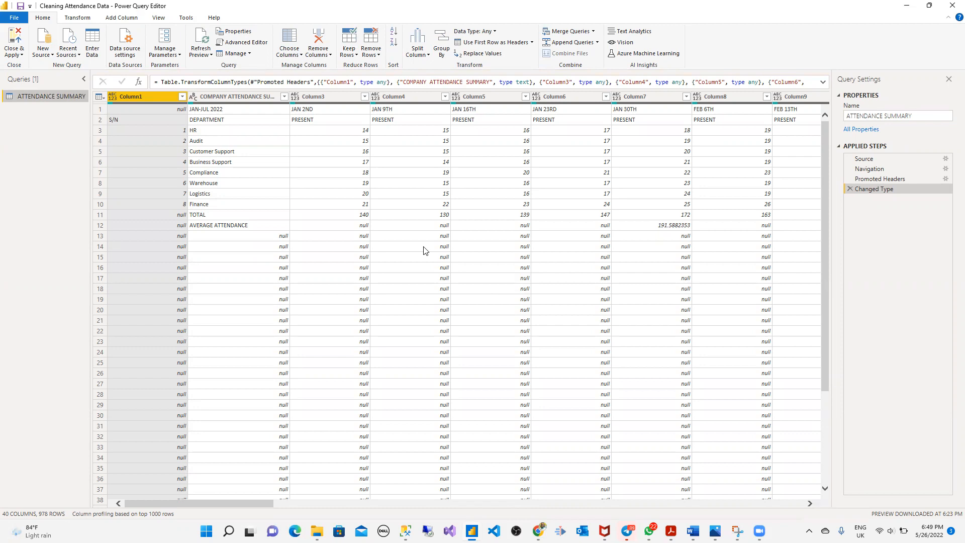
- Apply Remove Blank Rows, cutting the ATTENDANCE SUMMARY query to 12 rows
{"action": "scroll", "coordinate": [176, 274], "scroll_direction": "down", "scroll_amount": 4}
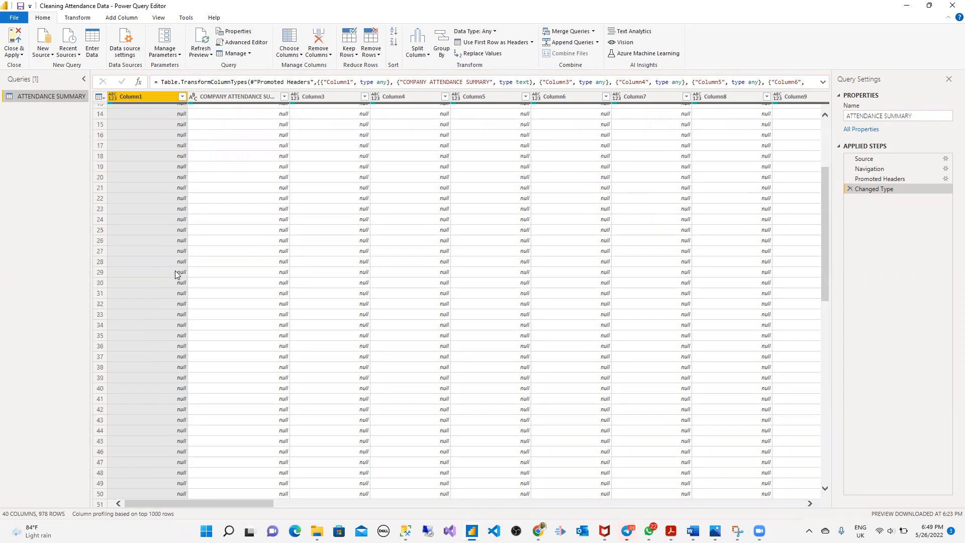
{"action": "scroll", "coordinate": [176, 274], "scroll_direction": "up", "scroll_amount": 4}
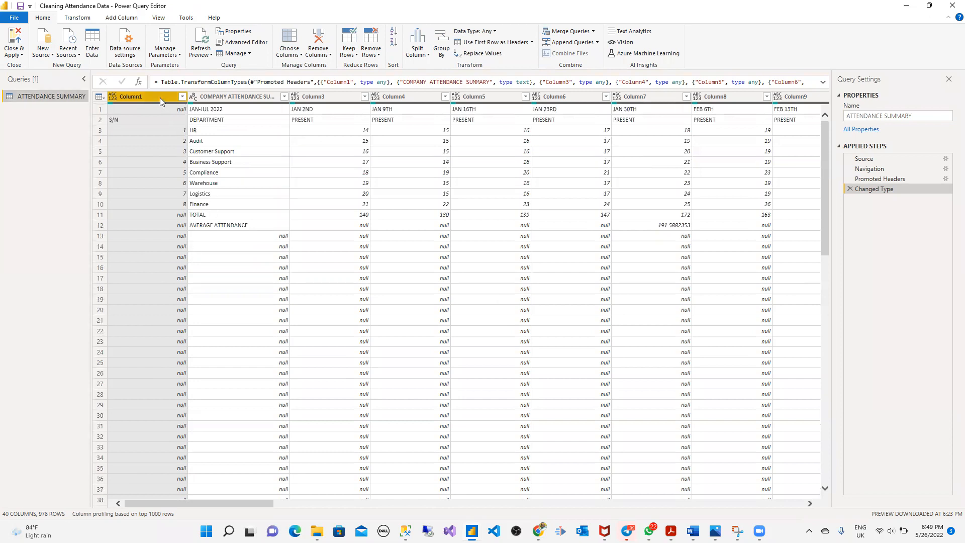
{"action": "left_click", "coordinate": [381, 55]}
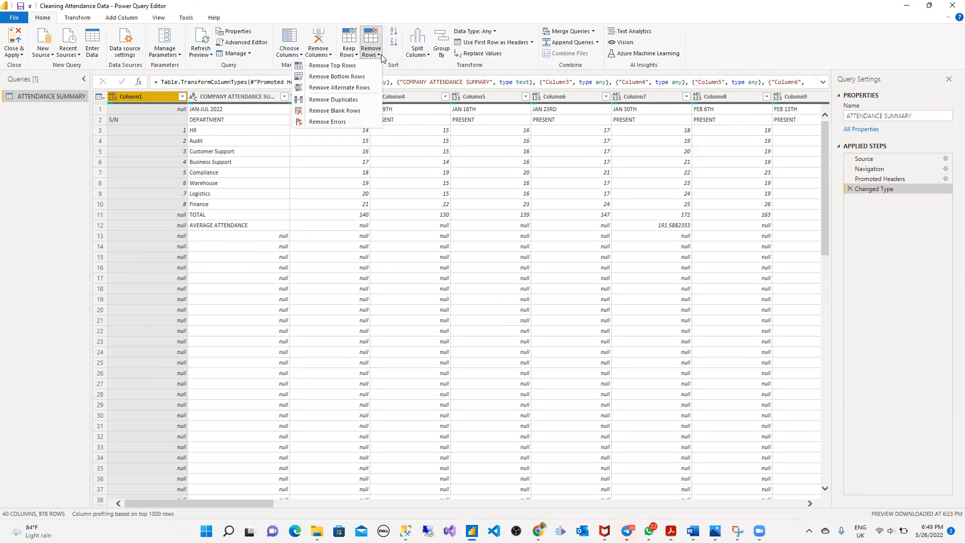
{"action": "left_click", "coordinate": [339, 111]}
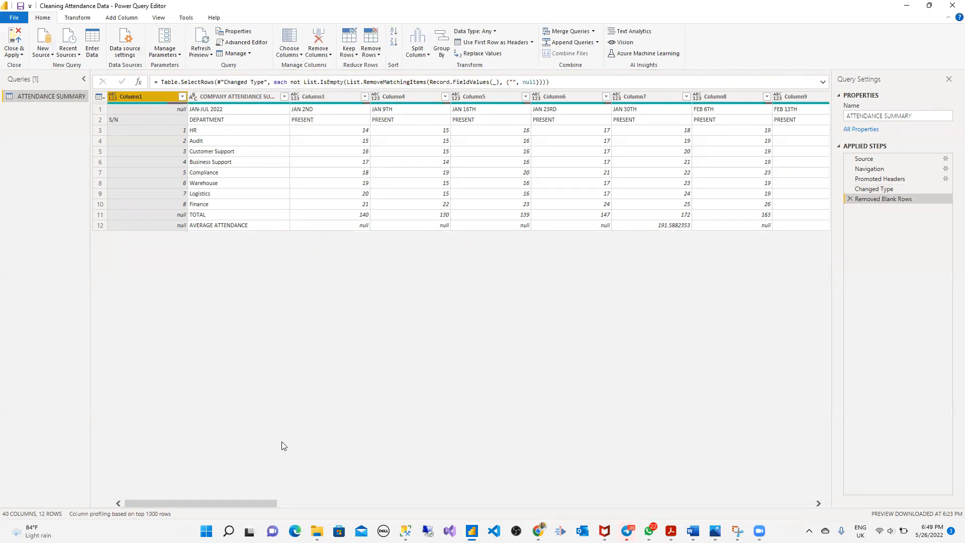
{"action": "left_click_drag", "start_coordinate": [256, 504], "coordinate": [769, 517]}
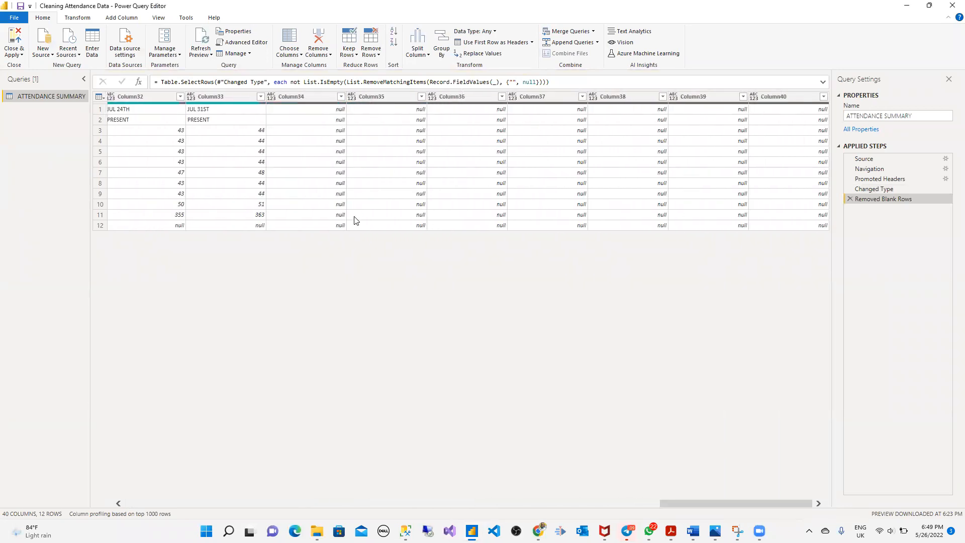
- Select Column34 through Column40 and remove them, leaving 33 columns
{"action": "left_click", "coordinate": [304, 97]}
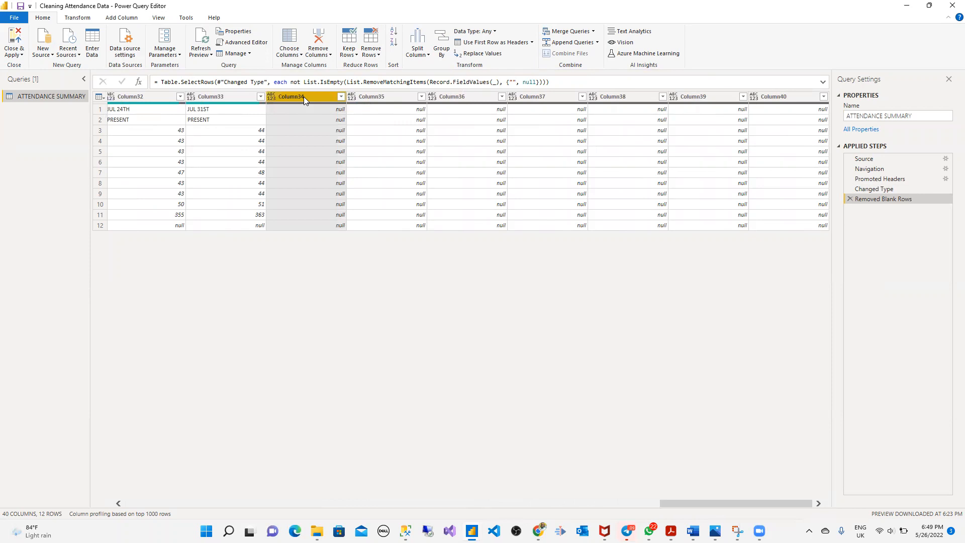
{"action": "left_click", "coordinate": [795, 97], "text": "shift"}
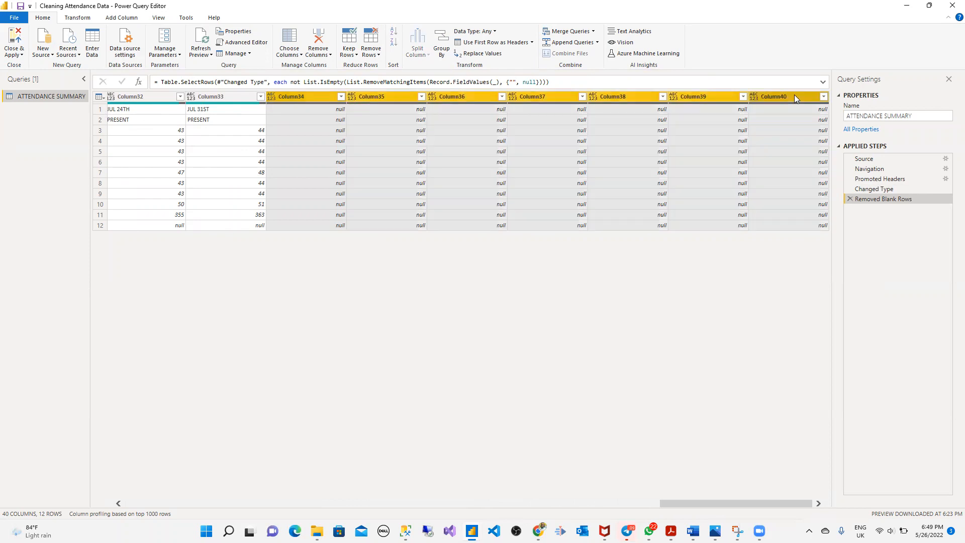
{"action": "left_click", "coordinate": [372, 50]}
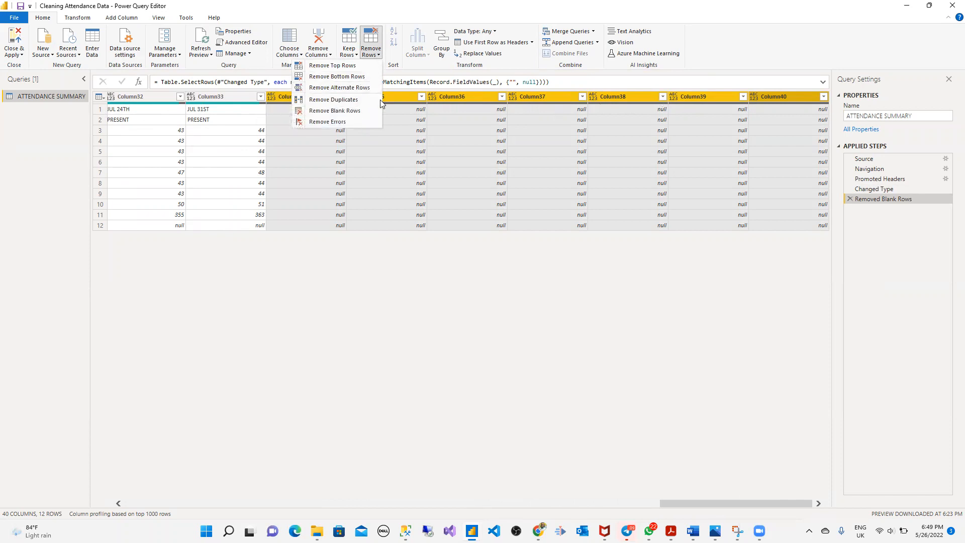
{"action": "left_click", "coordinate": [330, 55]}
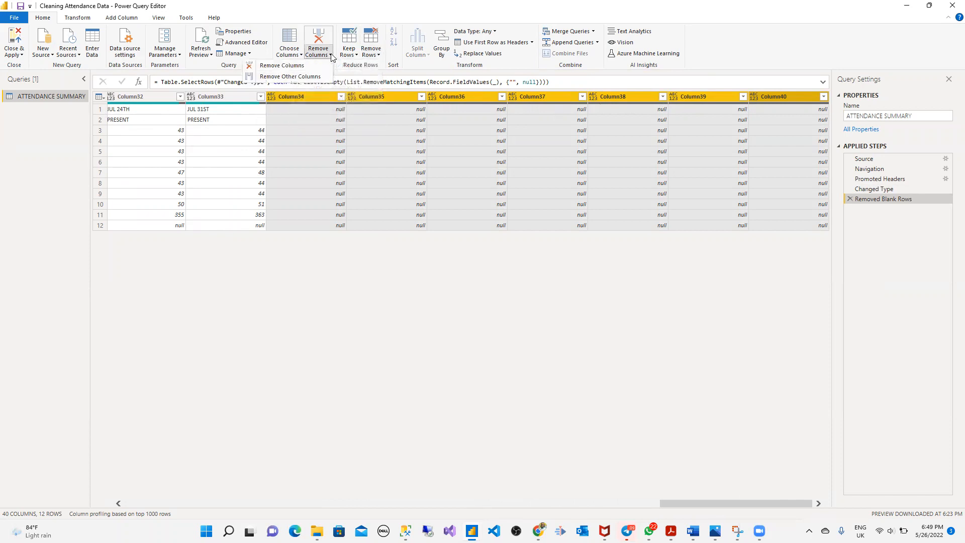
{"action": "left_click", "coordinate": [300, 66]}
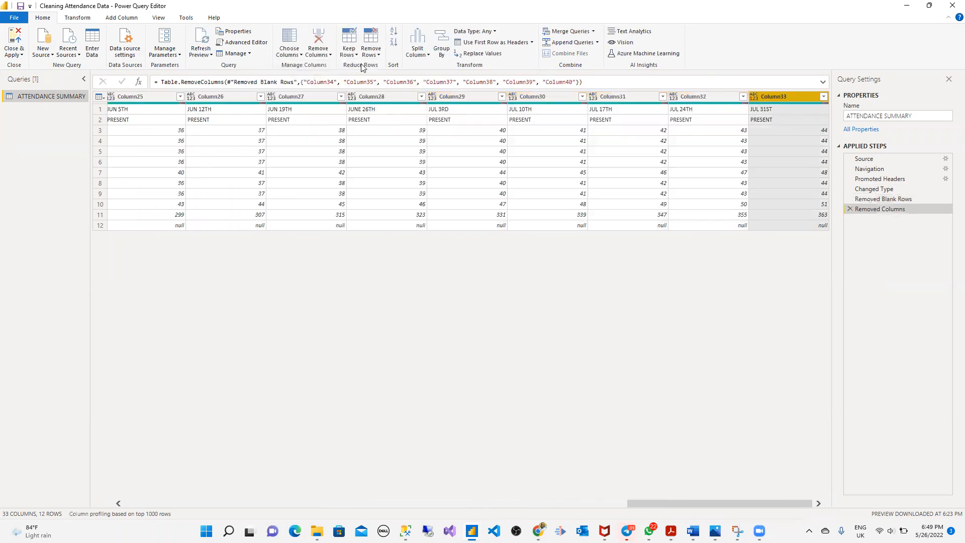
- Remove the bottom 2 rows (TOTAL and AVERAGE ATTENDANCE), leaving 10 rows ending at Finance
{"action": "left_click_drag", "start_coordinate": [735, 503], "coordinate": [233, 503]}
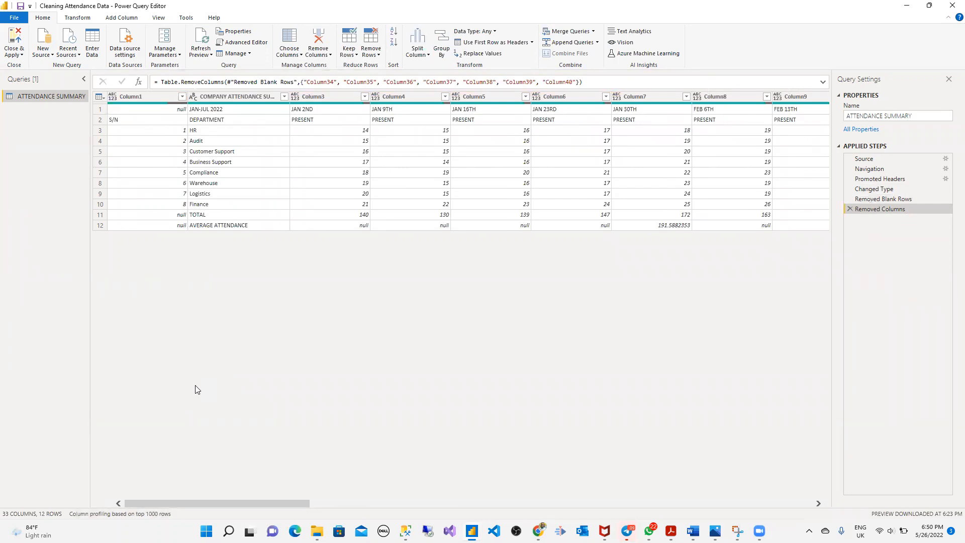
{"action": "left_click", "coordinate": [211, 219]}
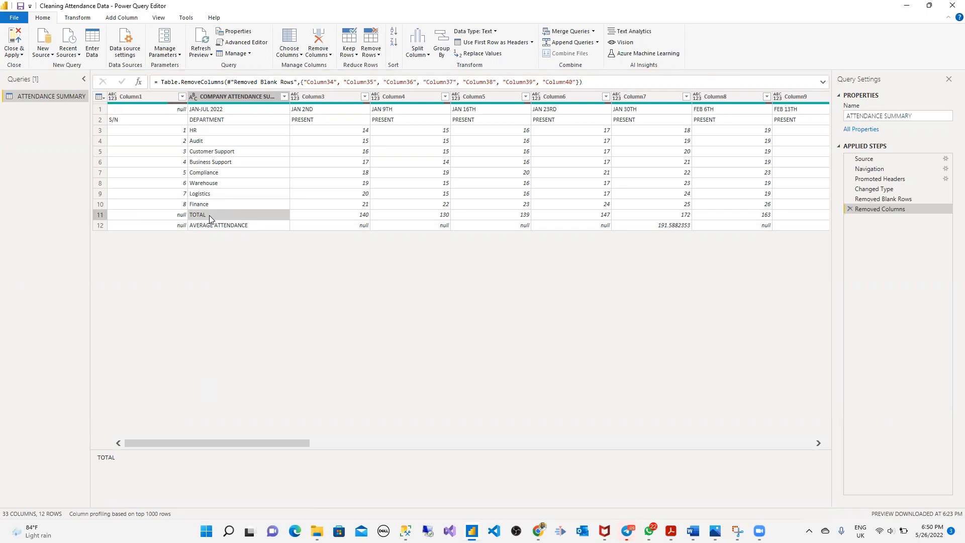
{"action": "left_click", "coordinate": [224, 227]}
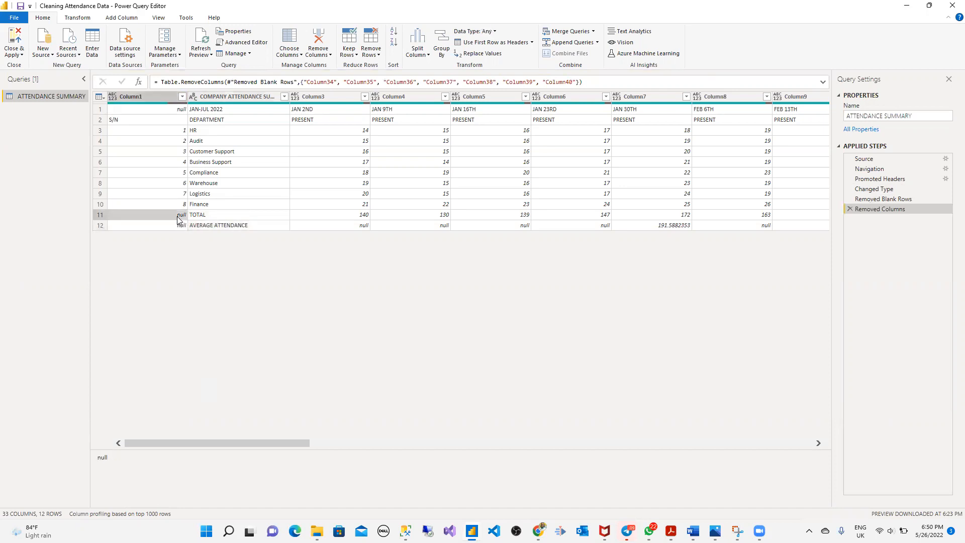
{"action": "left_click", "coordinate": [160, 99]}
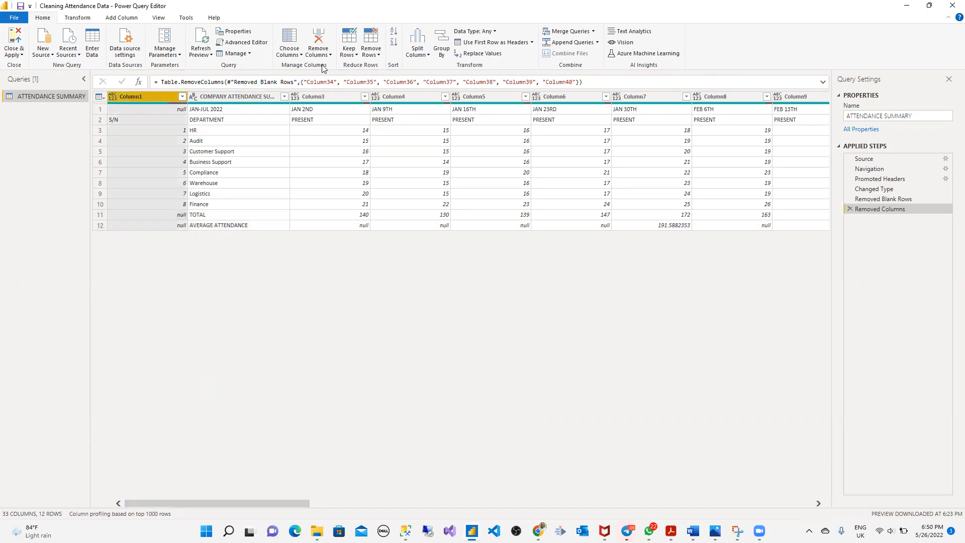
{"action": "left_click", "coordinate": [379, 55]}
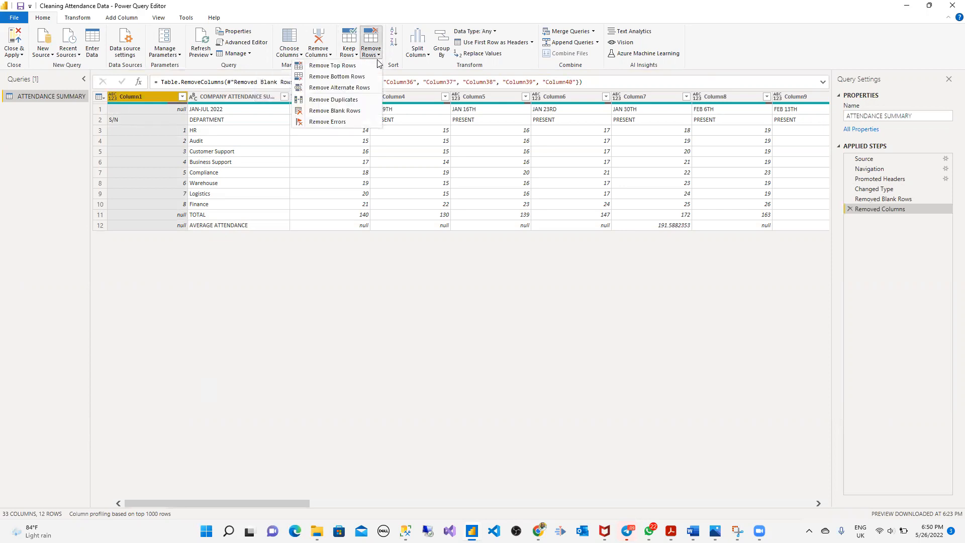
{"action": "left_click", "coordinate": [354, 89]}
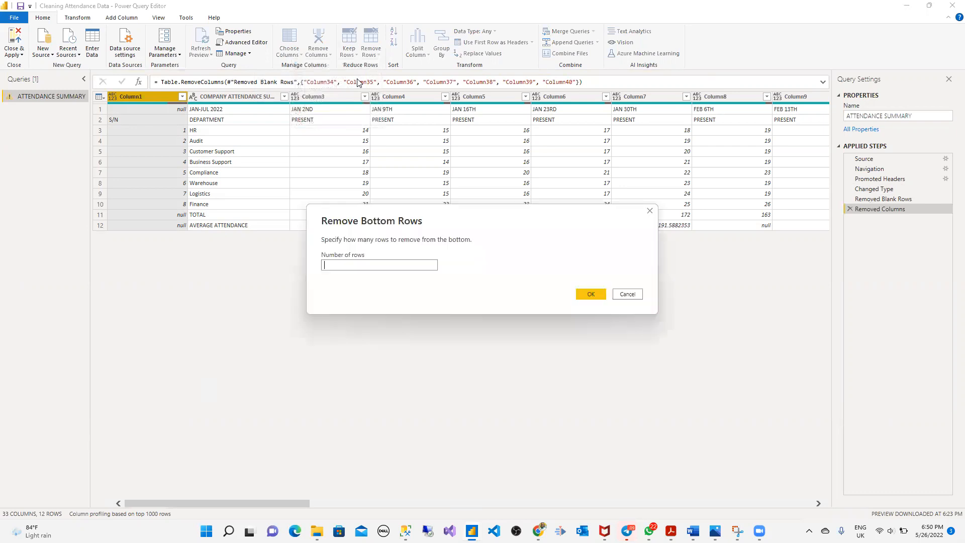
{"action": "type", "text": "2"}
{"action": "left_click", "coordinate": [591, 295]}
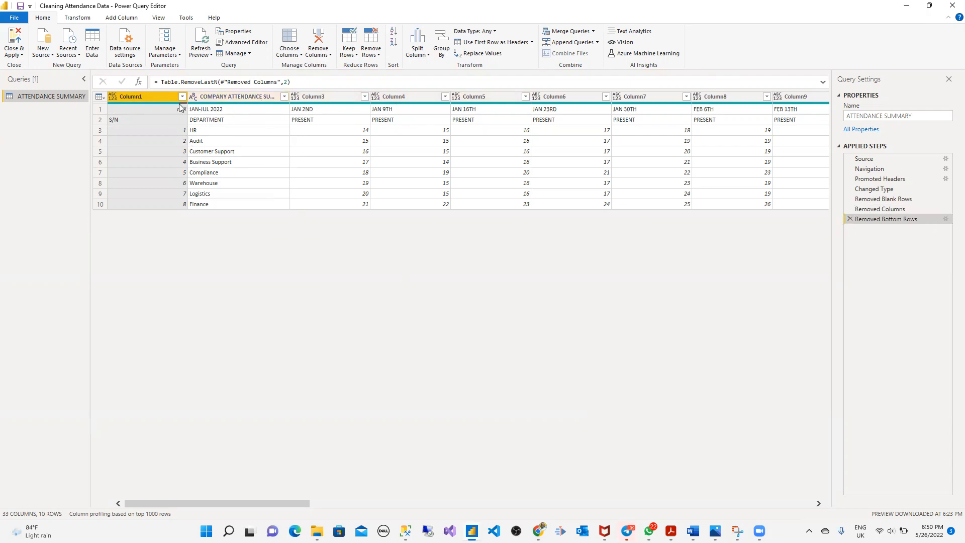
- Use the first row as headers, then check the S/N, JAN 2ND, JAN 9TH and JAN 16TH values
{"action": "left_click", "coordinate": [76, 19]}
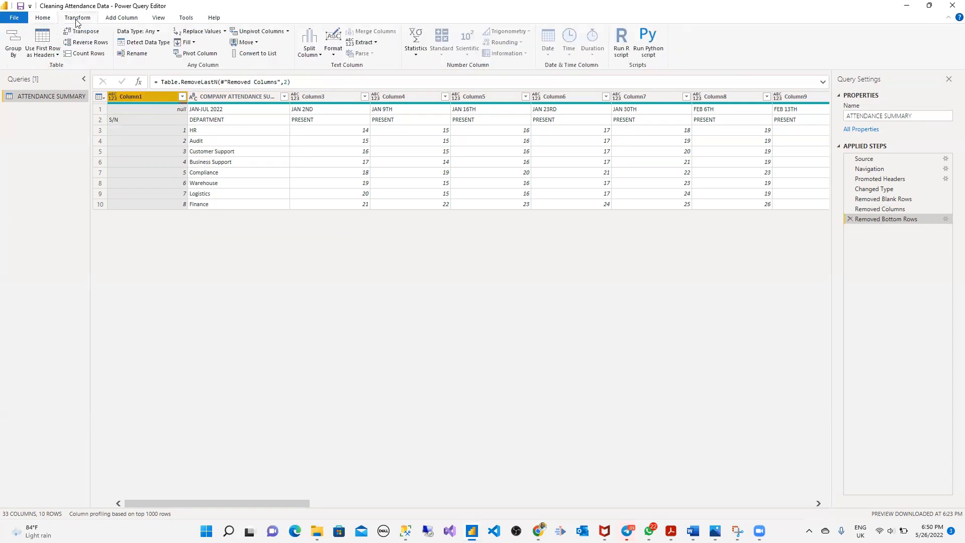
{"action": "left_click", "coordinate": [58, 55]}
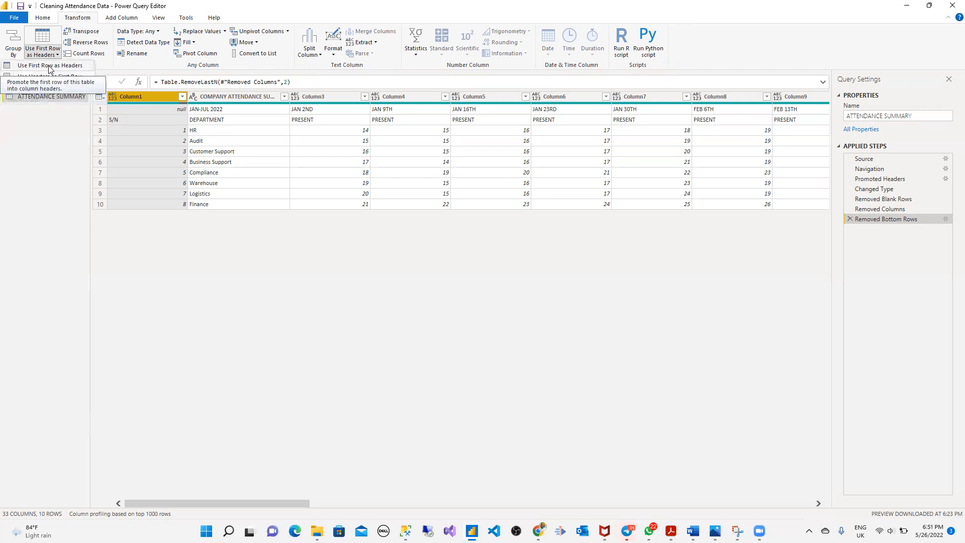
{"action": "left_click", "coordinate": [50, 66]}
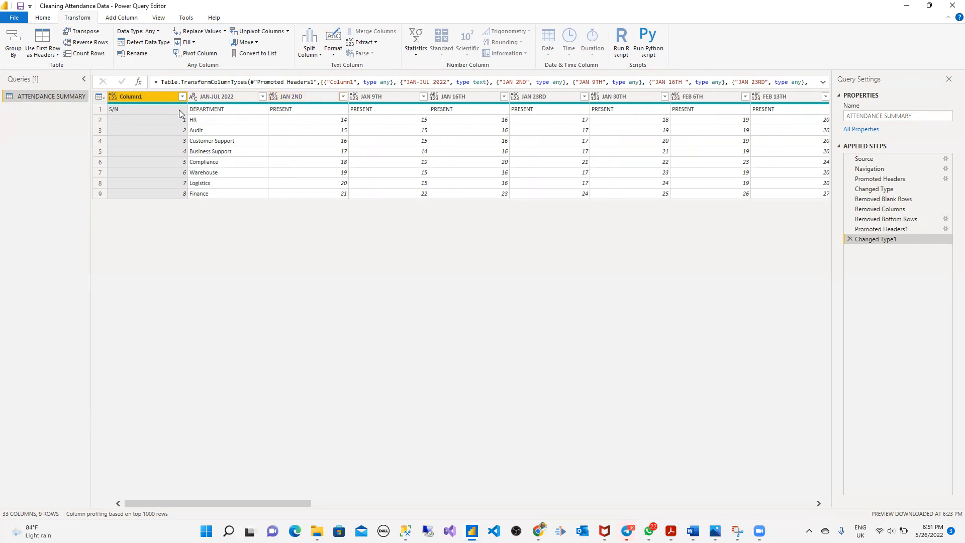
{"action": "left_click", "coordinate": [145, 108]}
{"action": "left_click", "coordinate": [239, 110]}
{"action": "left_click", "coordinate": [339, 111]}
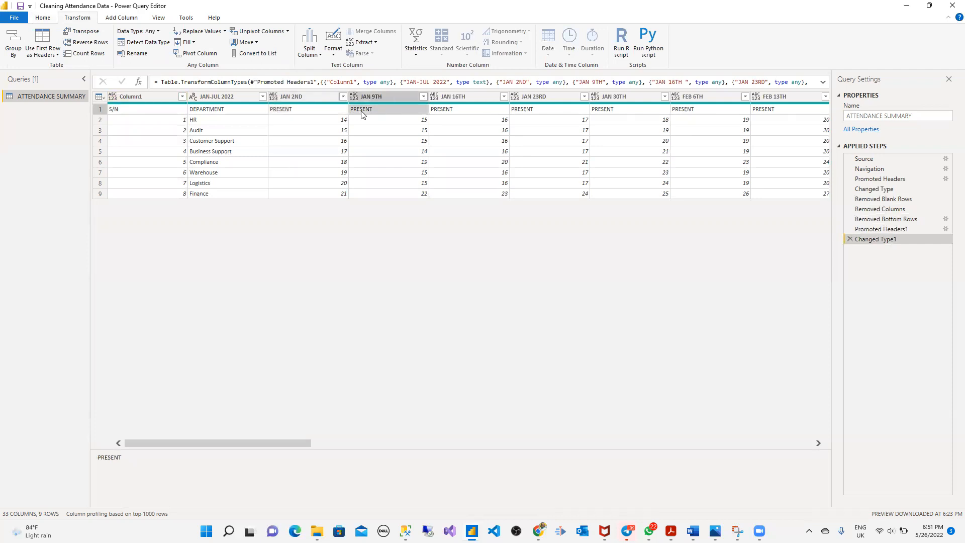
{"action": "left_click", "coordinate": [460, 111]}
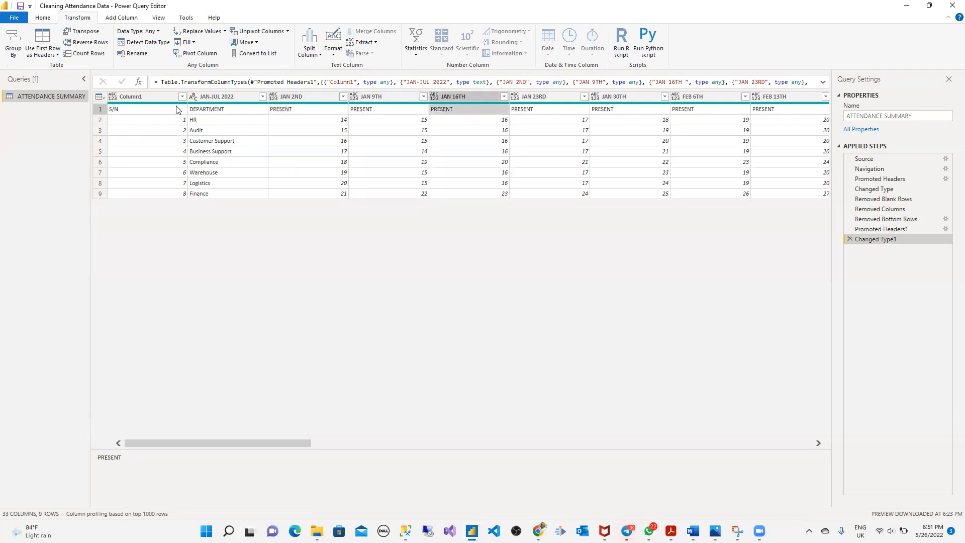
- Rename Column1 to Dept_id and check its first value
{"action": "double_click", "coordinate": [149, 97]}
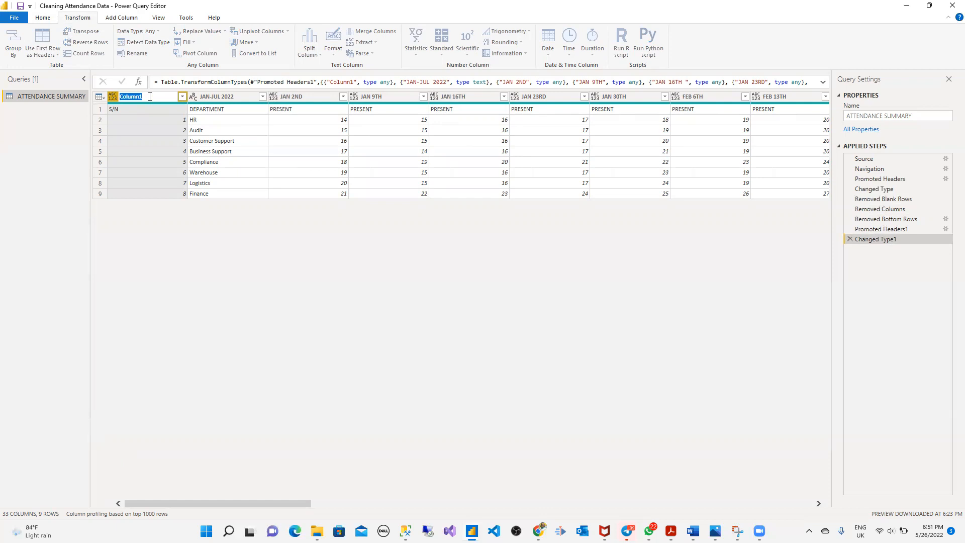
{"action": "type", "text": "Dept_id"}
{"action": "key", "text": "Return"}
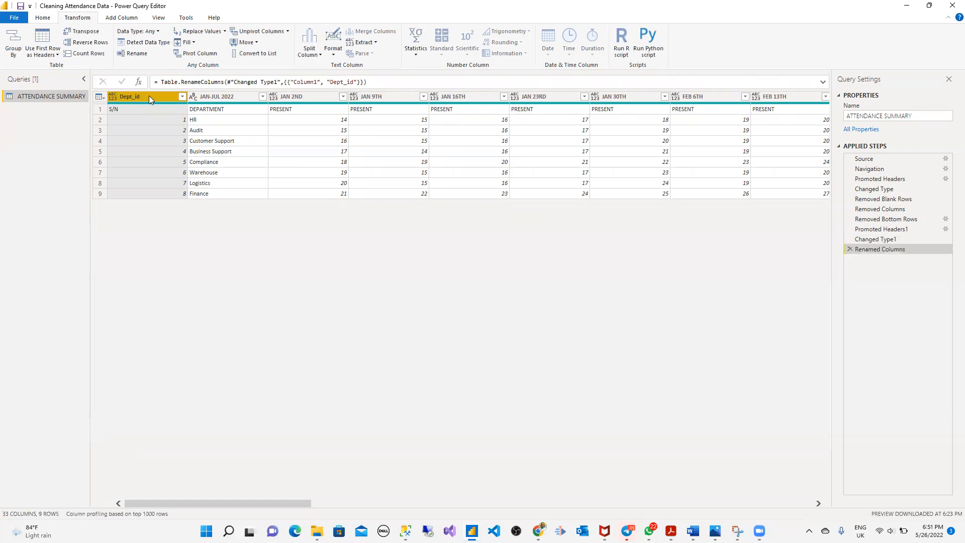
{"action": "left_click", "coordinate": [174, 120]}
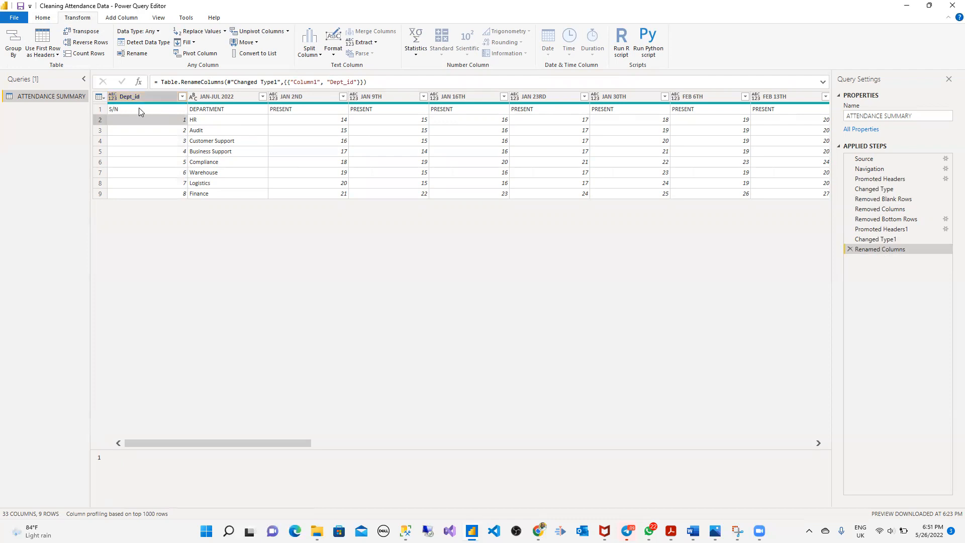
{"action": "left_click", "coordinate": [149, 97]}
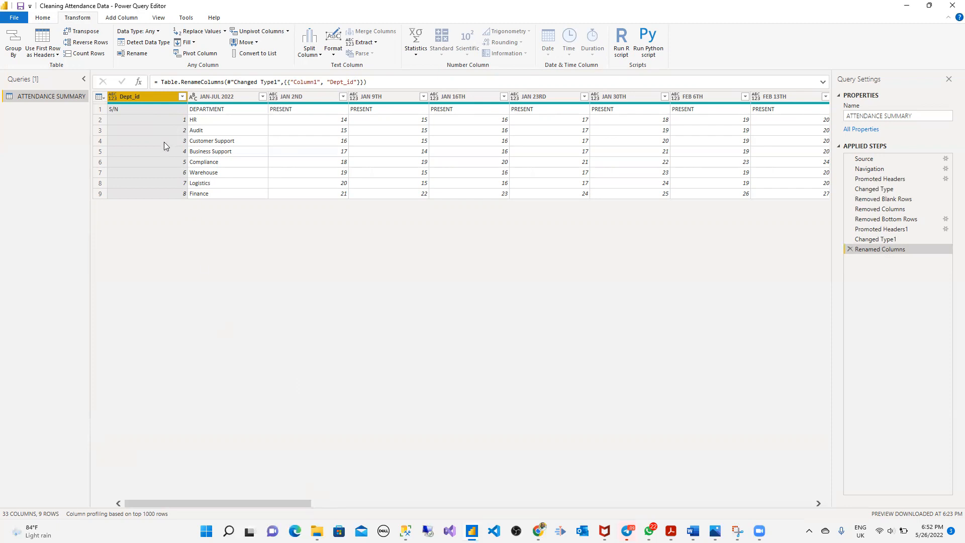
{"action": "left_click", "coordinate": [168, 121]}
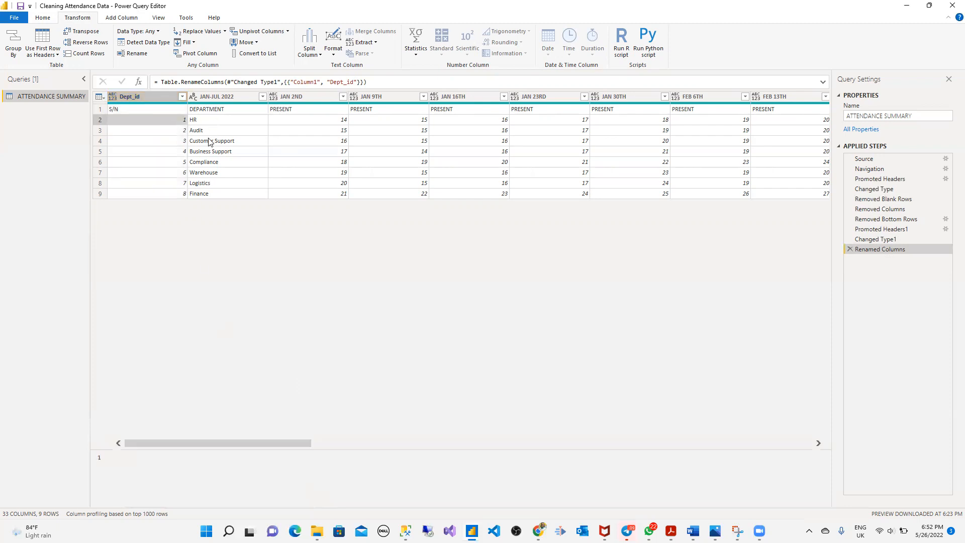
{"action": "left_click_drag", "start_coordinate": [273, 444], "coordinate": [637, 464]}
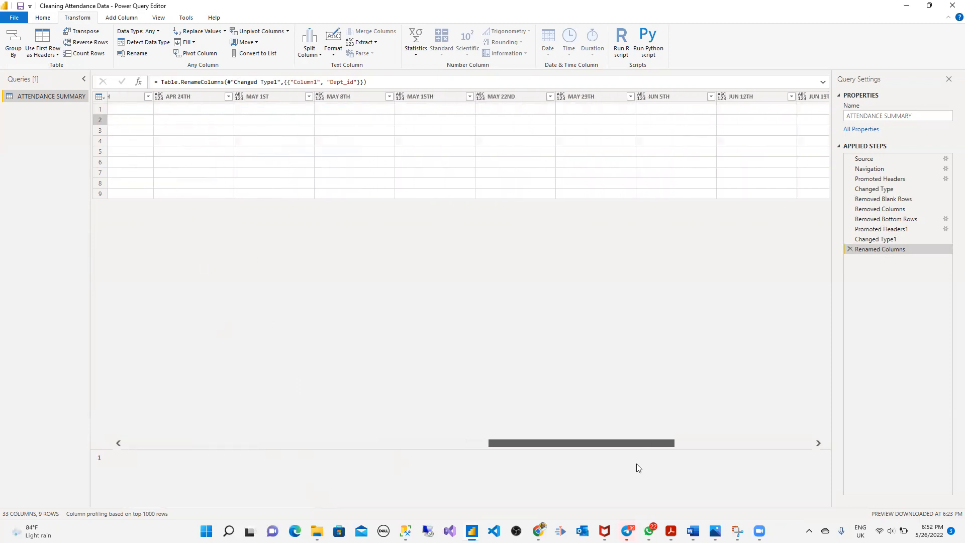
{"action": "left_click_drag", "start_coordinate": [534, 467], "coordinate": [216, 460]}
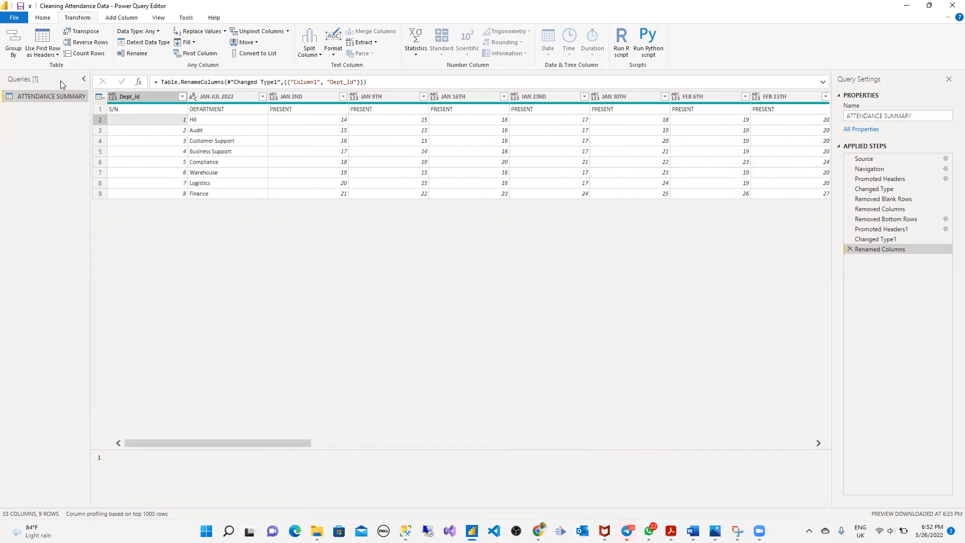
- Start a Column From Examples based on the selected Dept_id column
{"action": "left_click", "coordinate": [122, 17]}
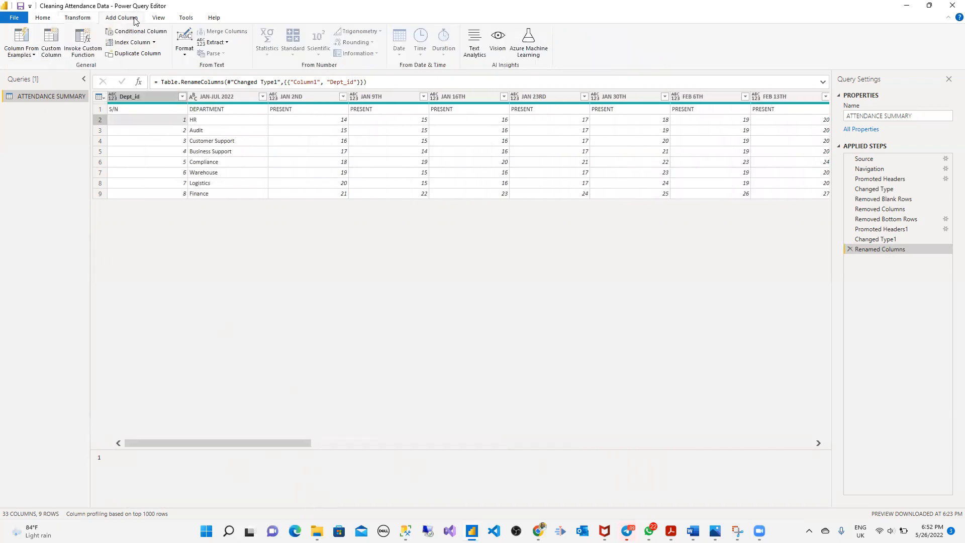
{"action": "left_click", "coordinate": [34, 54]}
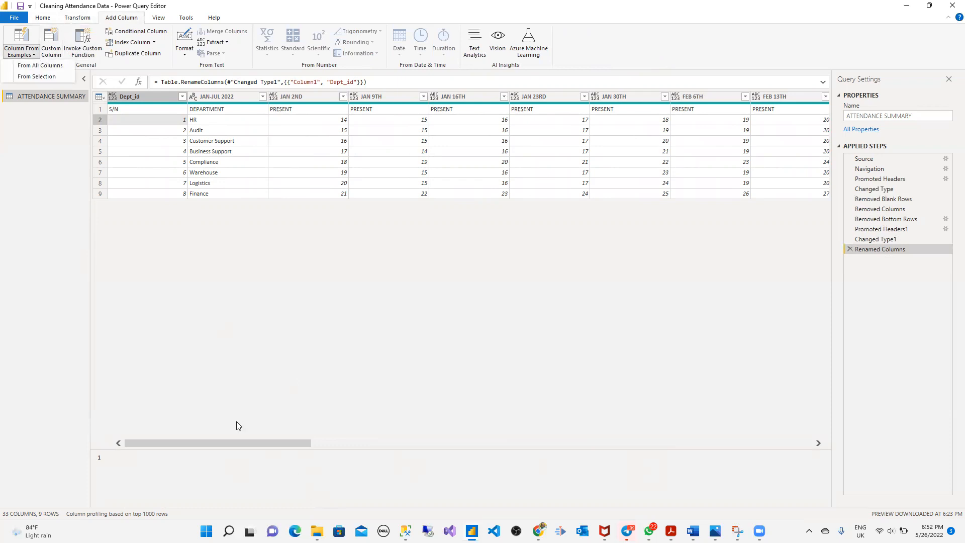
{"action": "left_click", "coordinate": [233, 442]}
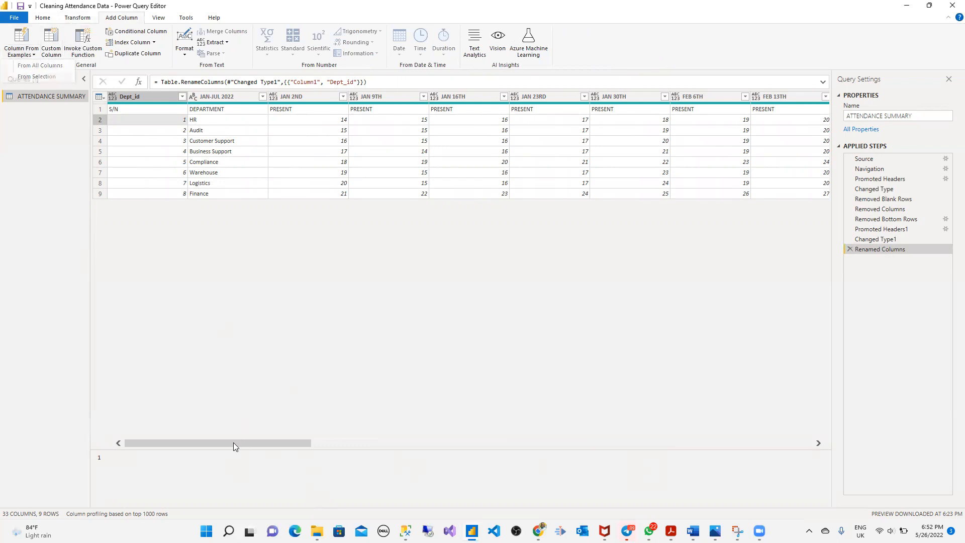
{"action": "left_click", "coordinate": [153, 96]}
{"action": "left_click", "coordinate": [34, 54]}
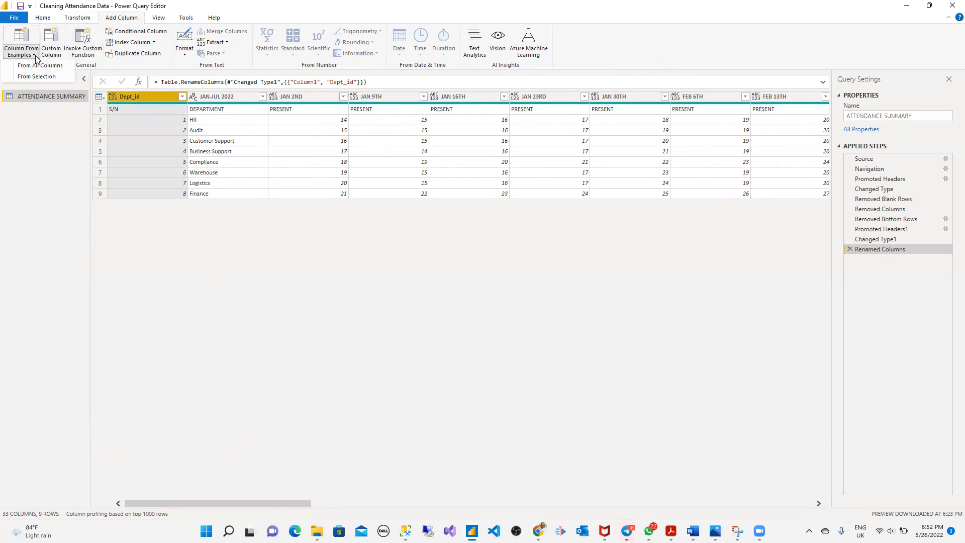
{"action": "left_click", "coordinate": [51, 78]}
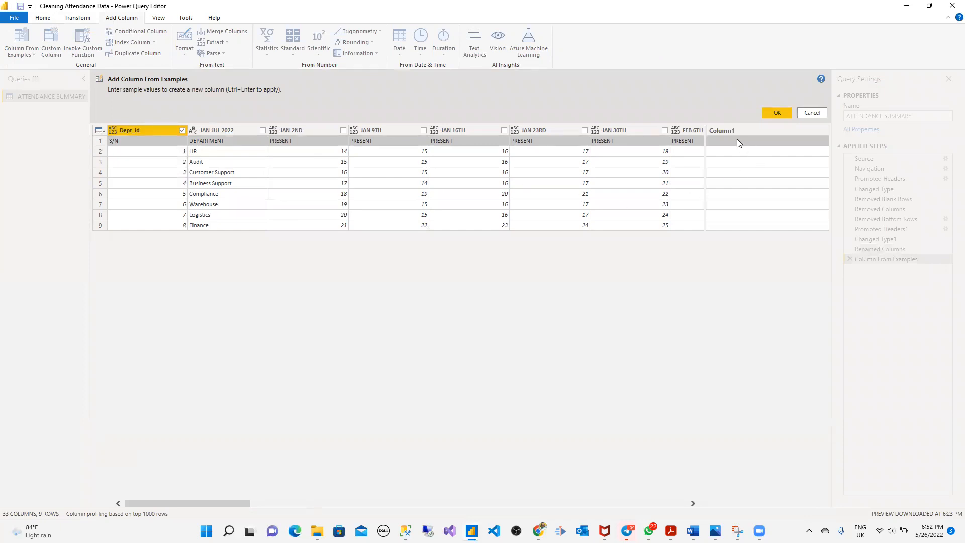
- Enter D001 as the example so the Merged column fills with D001–D008, and confirm
{"action": "left_click", "coordinate": [739, 151]}
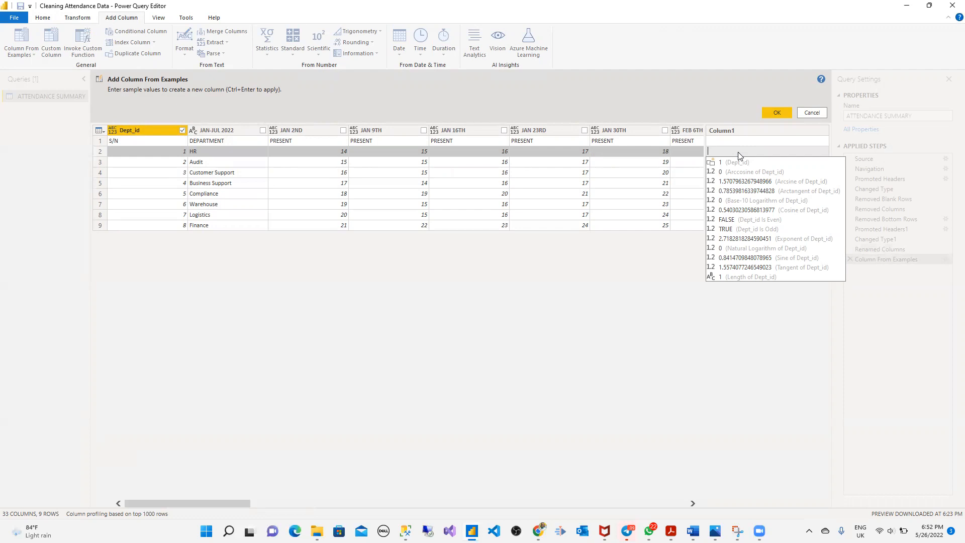
{"action": "type", "text": "D"}
{"action": "type", "text": "oo1"}
{"action": "key", "text": "BackSpace"}
{"action": "key", "text": "BackSpace"}
{"action": "key", "text": "BackSpace"}
{"action": "type", "text": "0"}
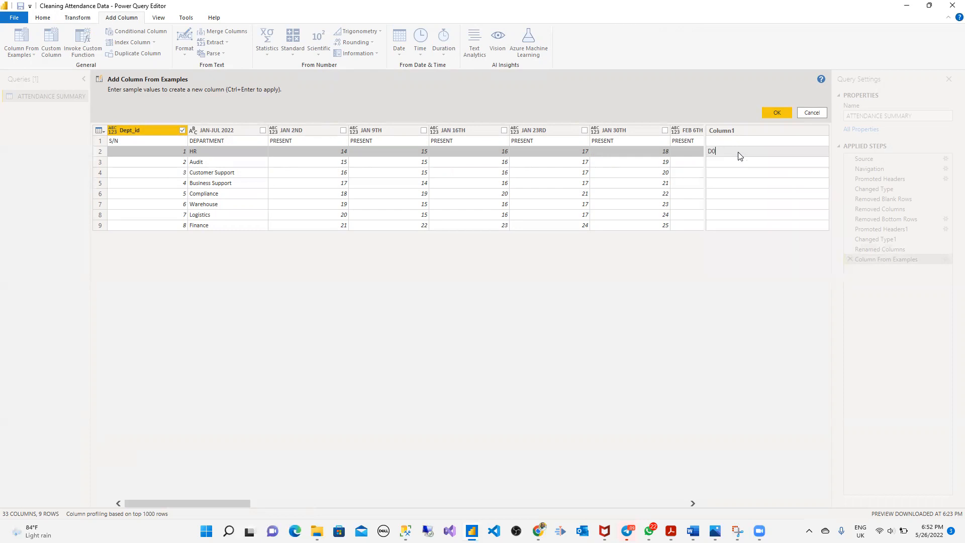
{"action": "type", "text": "01"}
{"action": "key", "text": "Return"}
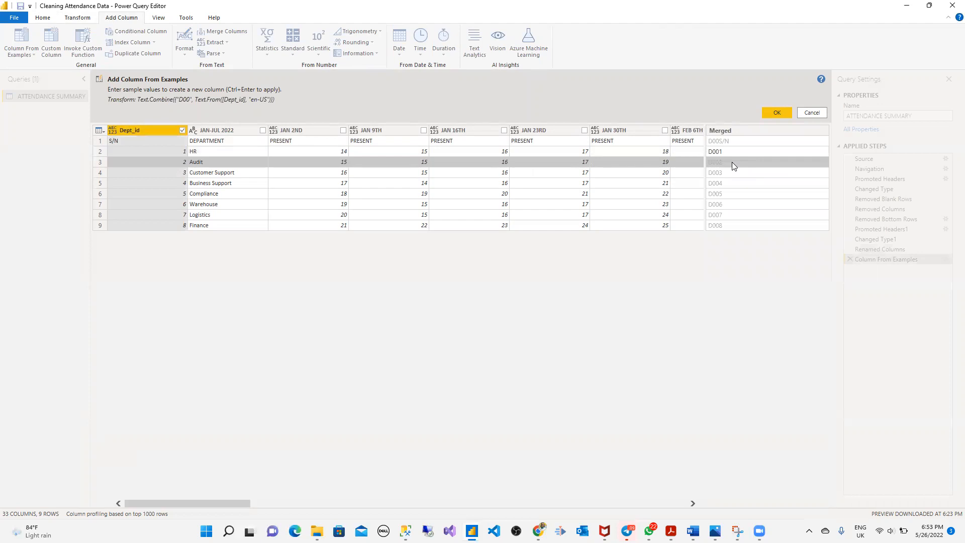
{"action": "left_click", "coordinate": [778, 112]}
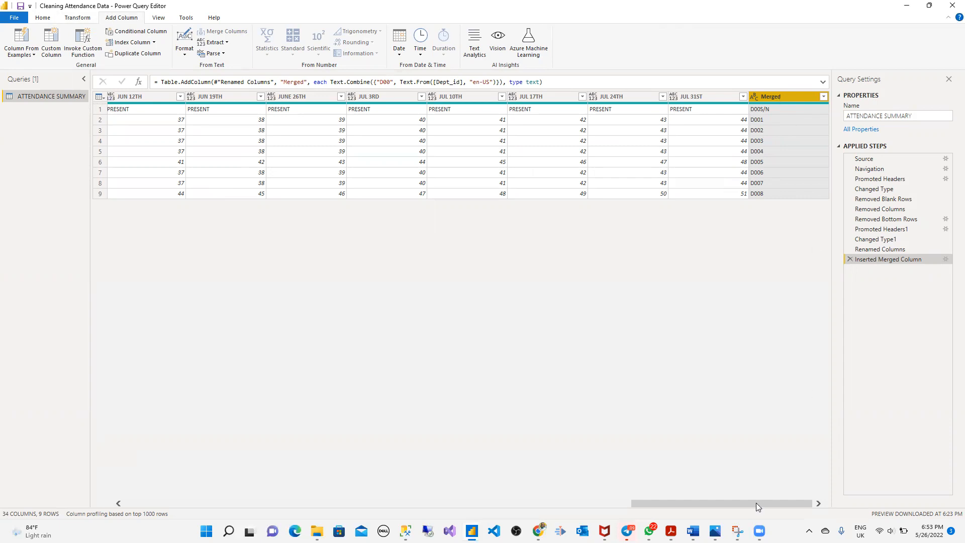
- Delete the original numeric Dept_id column and rename the Merged column to Dept_id
{"action": "left_click_drag", "start_coordinate": [757, 505], "coordinate": [151, 518]}
{"action": "left_click", "coordinate": [137, 98]}
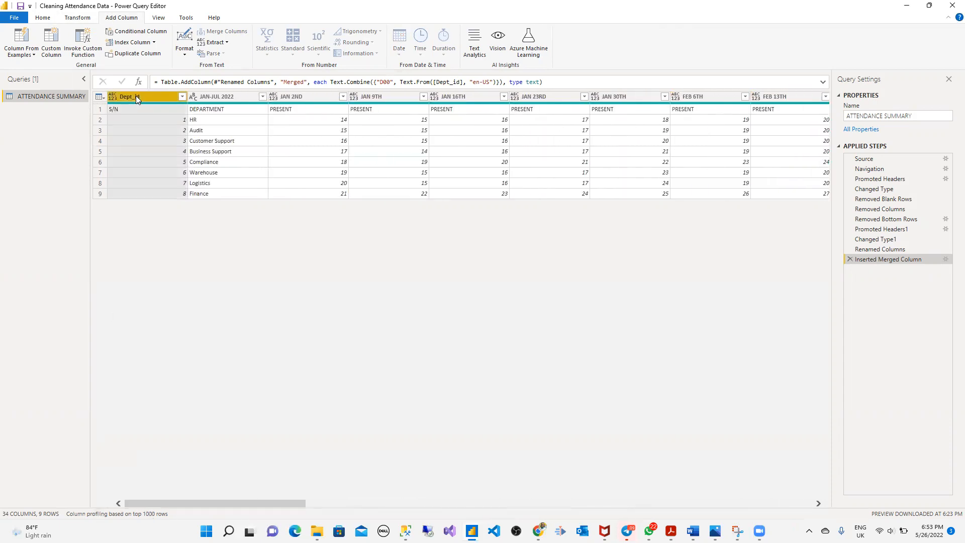
{"action": "right_click", "coordinate": [137, 99]}
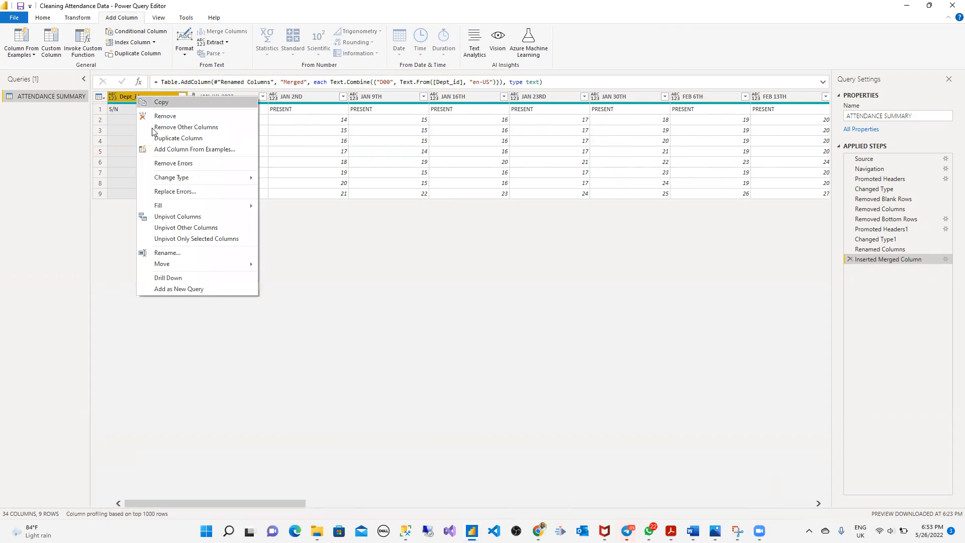
{"action": "left_click", "coordinate": [183, 115]}
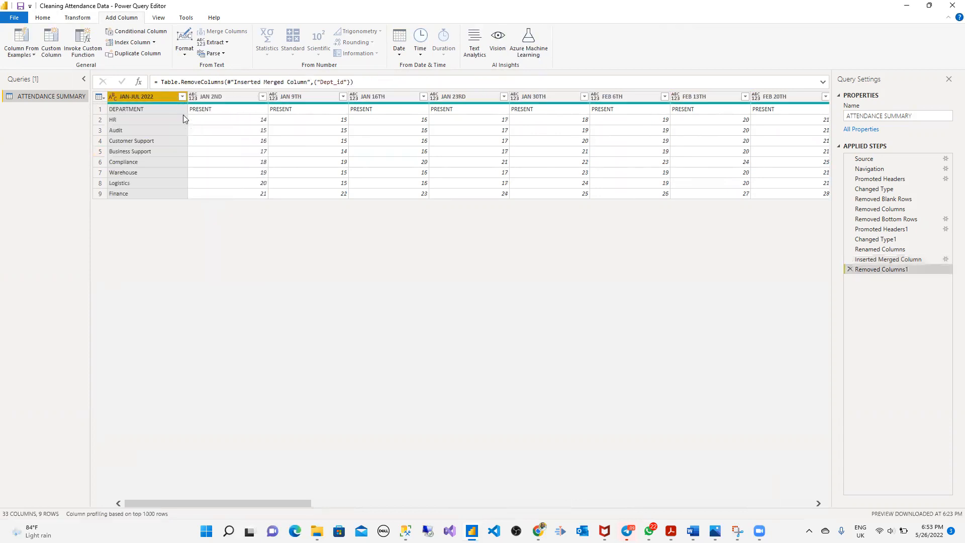
{"action": "left_click_drag", "start_coordinate": [560, 519], "coordinate": [851, 498]}
{"action": "double_click", "coordinate": [769, 96]}
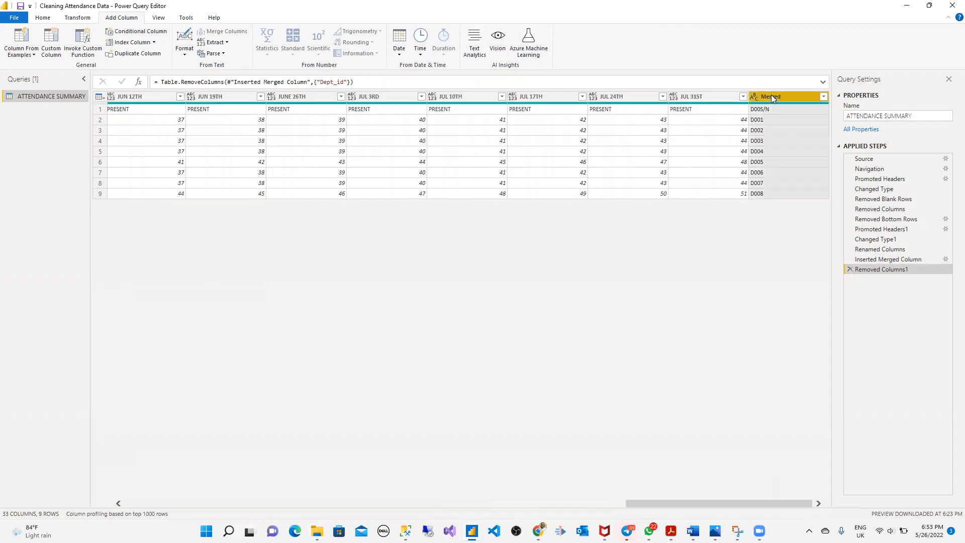
{"action": "type", "text": "Dep"}
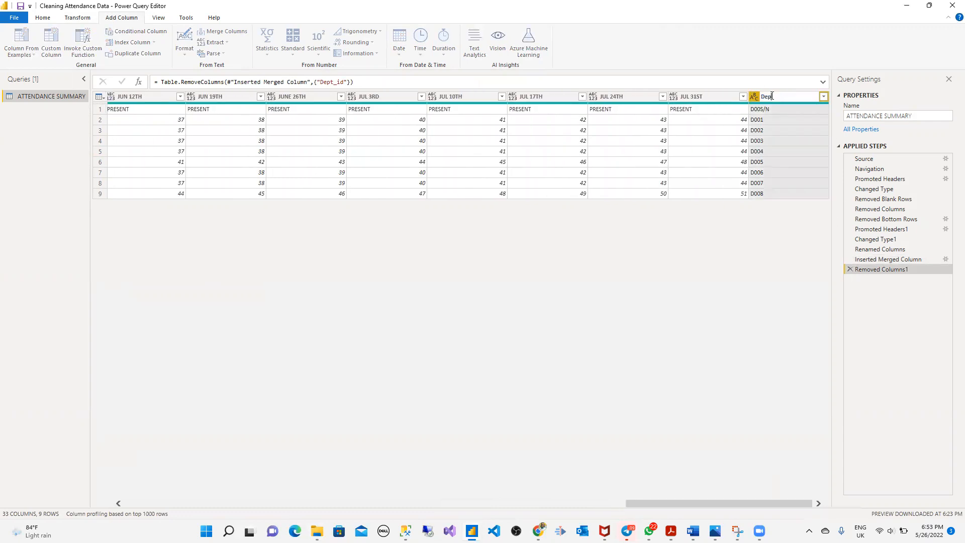
{"action": "type", "text": "t_id"}
{"action": "key", "text": "Return"}
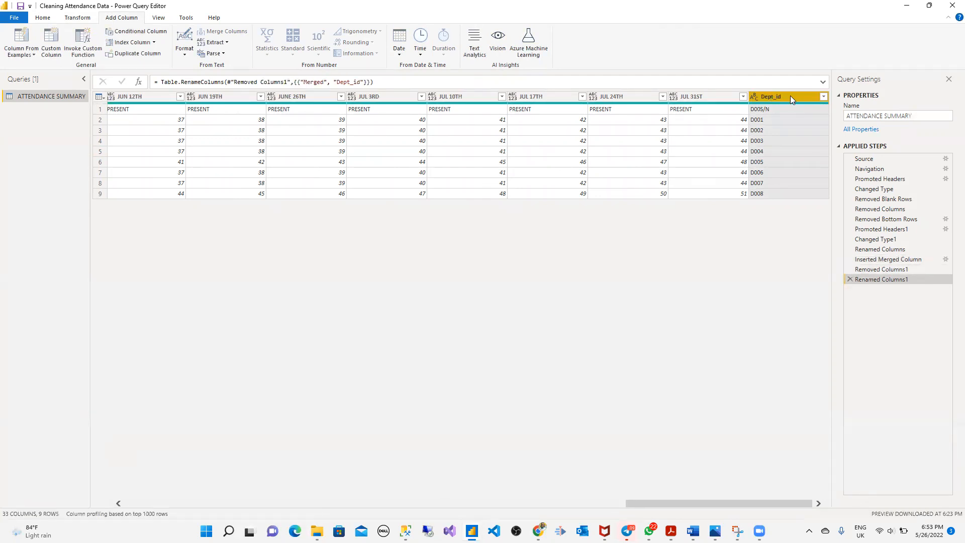
- Move the new Dept_id column to the far left of the table
{"action": "left_click_drag", "start_coordinate": [786, 97], "coordinate": [138, 128]}
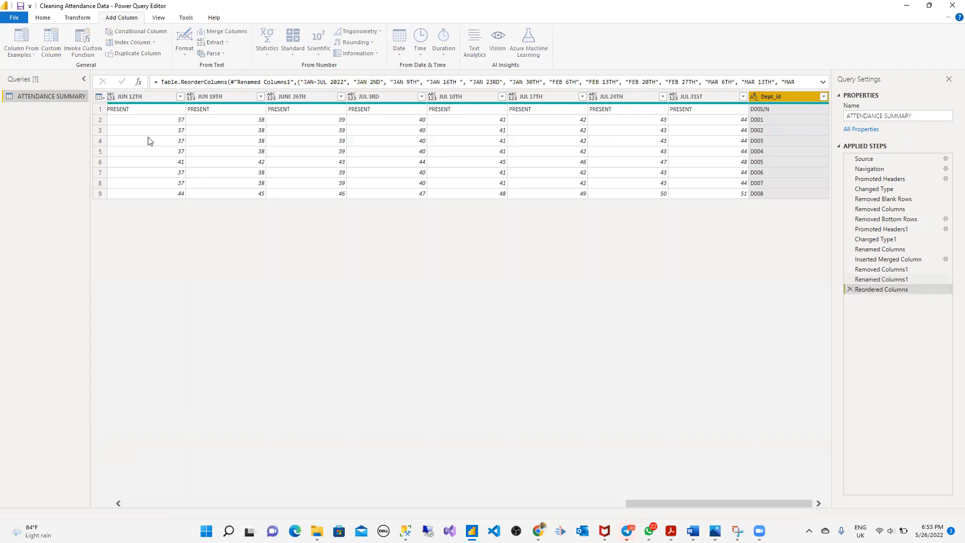
{"action": "left_click_drag", "start_coordinate": [667, 505], "coordinate": [522, 503]}
{"action": "left_click_drag", "start_coordinate": [778, 97], "coordinate": [152, 147]}
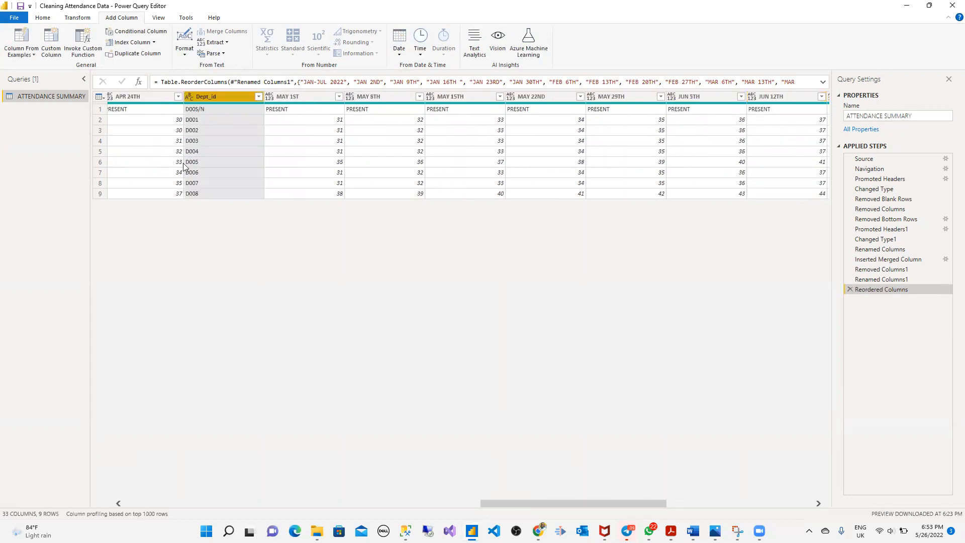
{"action": "left_click_drag", "start_coordinate": [588, 503], "coordinate": [515, 301]}
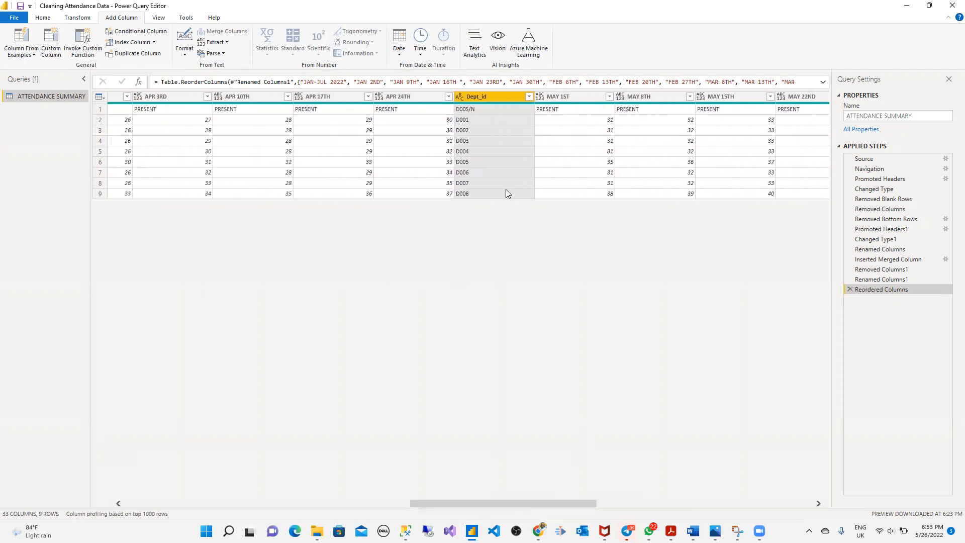
{"action": "left_click_drag", "start_coordinate": [481, 98], "coordinate": [166, 126]}
{"action": "left_click_drag", "start_coordinate": [500, 504], "coordinate": [415, 503]}
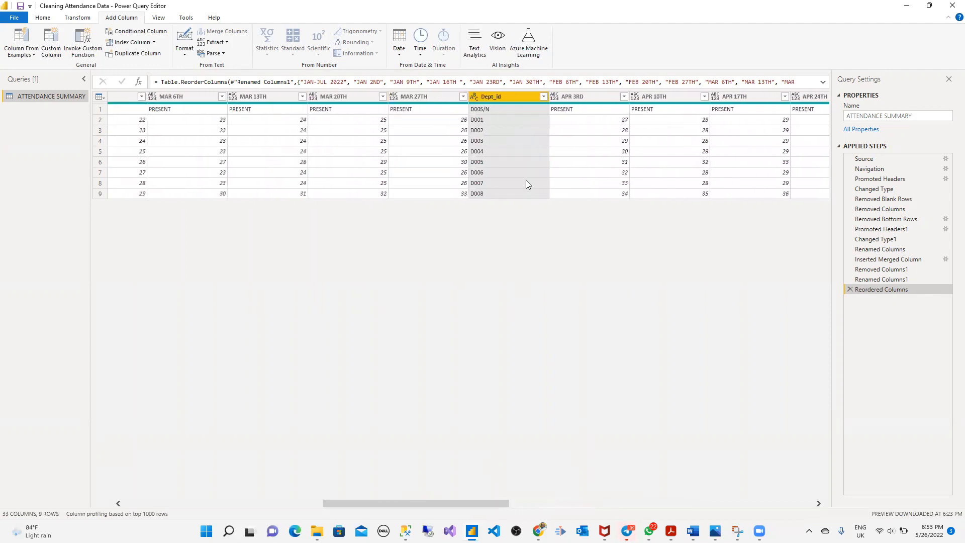
{"action": "left_click_drag", "start_coordinate": [500, 96], "coordinate": [120, 115]}
{"action": "left_click_drag", "start_coordinate": [370, 504], "coordinate": [280, 503]}
{"action": "left_click_drag", "start_coordinate": [544, 98], "coordinate": [171, 142]}
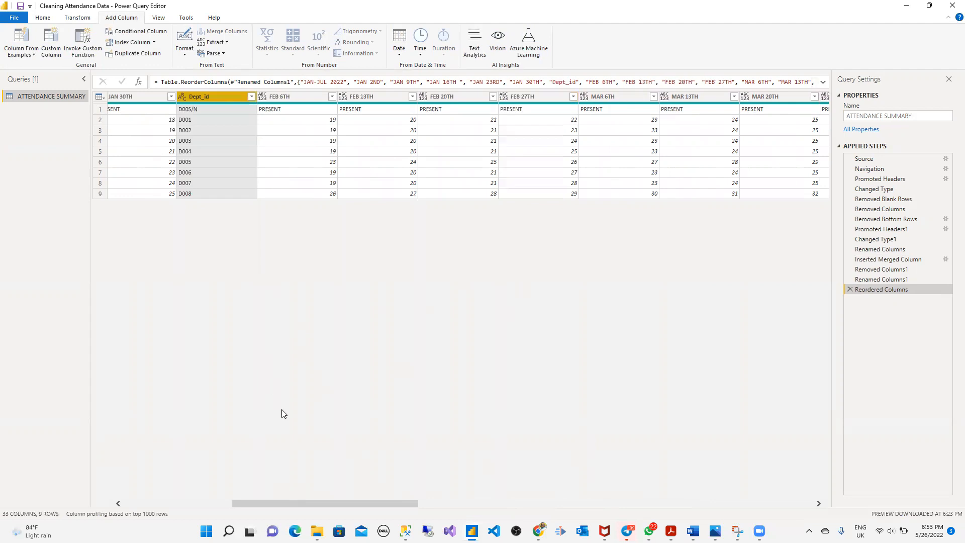
{"action": "left_click_drag", "start_coordinate": [315, 504], "coordinate": [238, 503]}
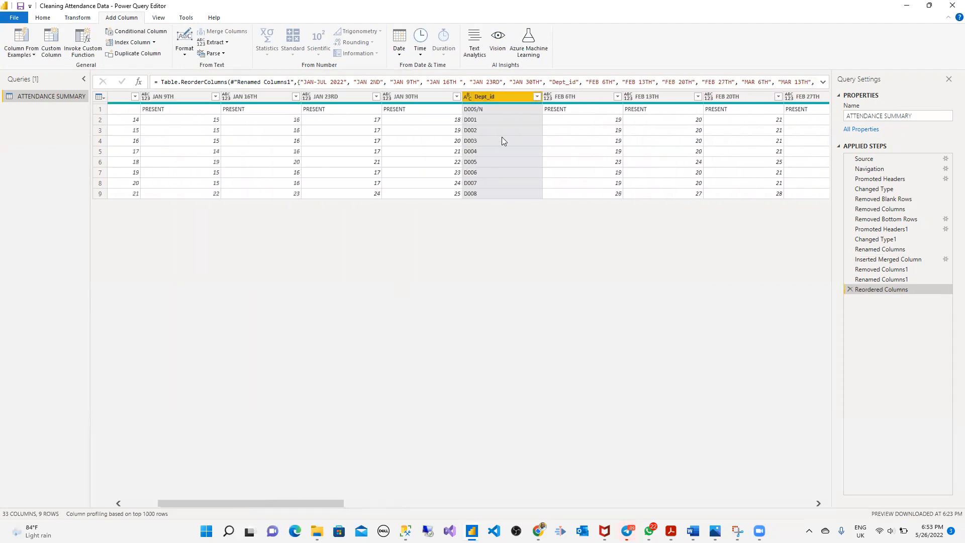
{"action": "left_click_drag", "start_coordinate": [482, 101], "coordinate": [161, 105]}
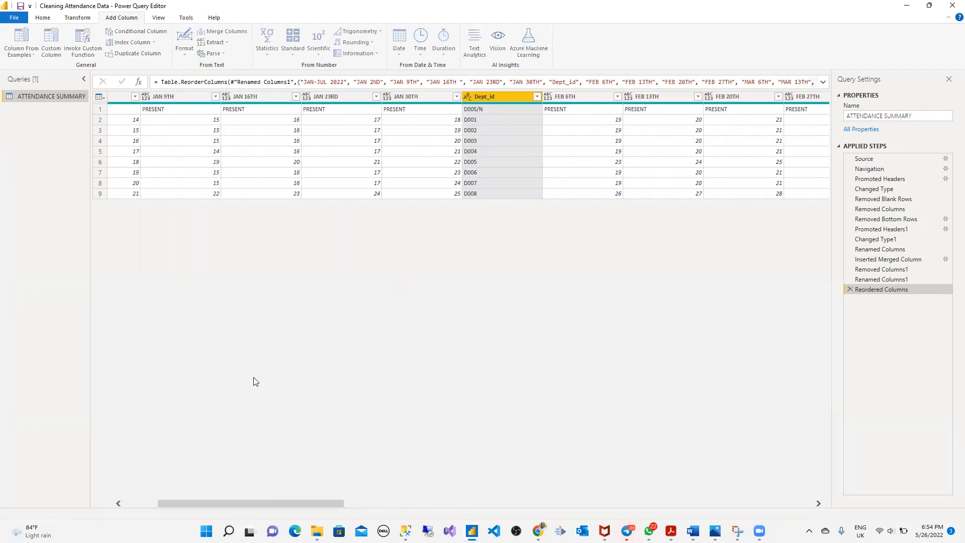
{"action": "left_click_drag", "start_coordinate": [285, 503], "coordinate": [151, 505]}
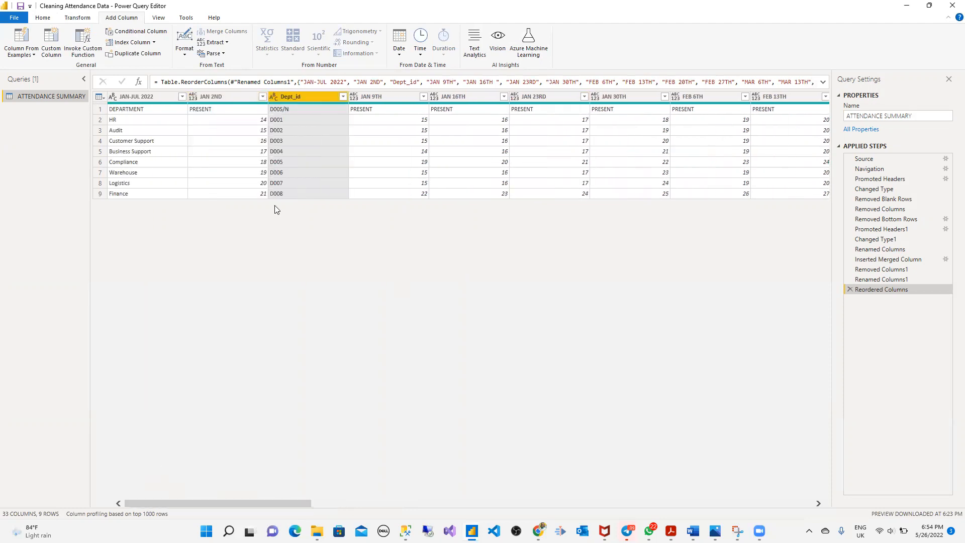
{"action": "left_click_drag", "start_coordinate": [315, 98], "coordinate": [116, 103]}
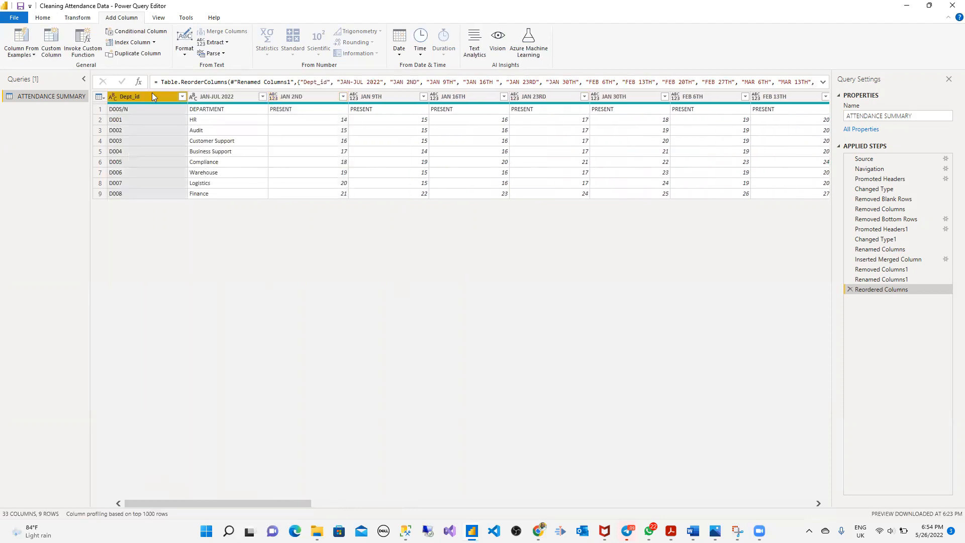
- Rename the JAN-JUL 2022 column header, which holds the department names, to Department
{"action": "left_click", "coordinate": [156, 110]}
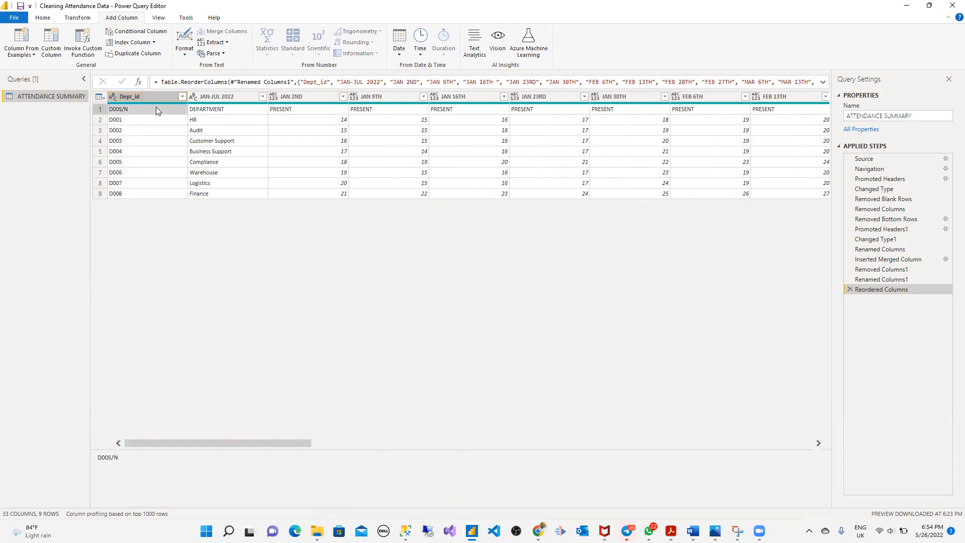
{"action": "left_click", "coordinate": [211, 113]}
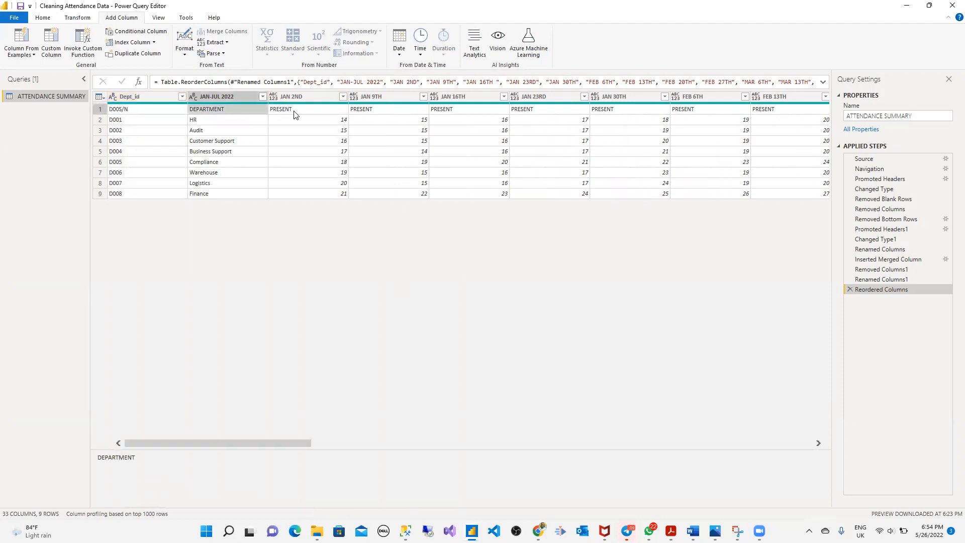
{"action": "left_click", "coordinate": [138, 97]}
{"action": "double_click", "coordinate": [228, 95]}
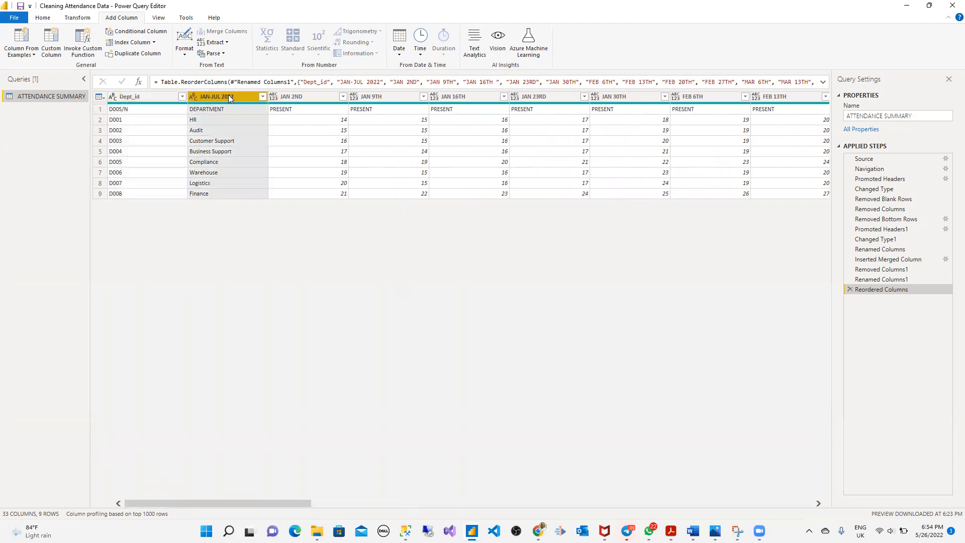
{"action": "type", "text": "De"}
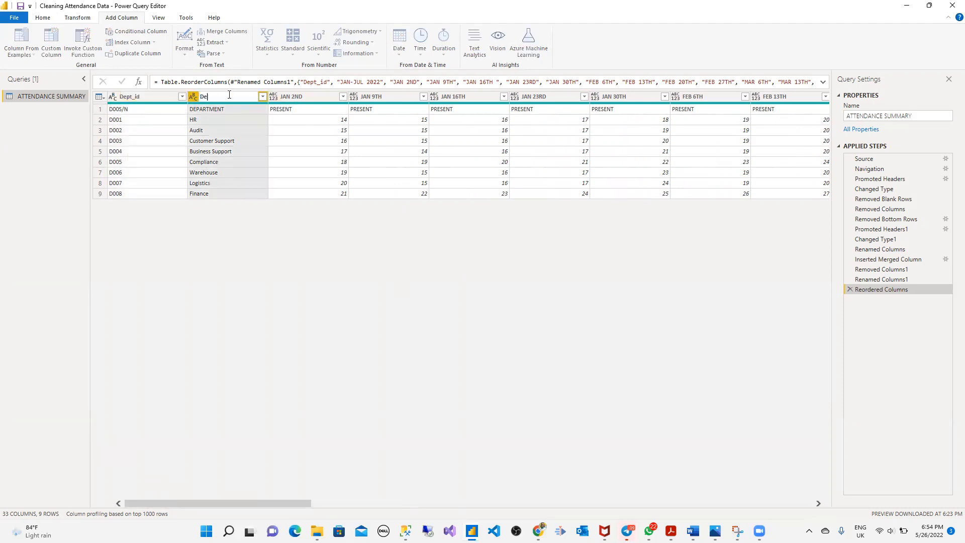
{"action": "type", "text": "partment"}
{"action": "key", "text": "Return"}
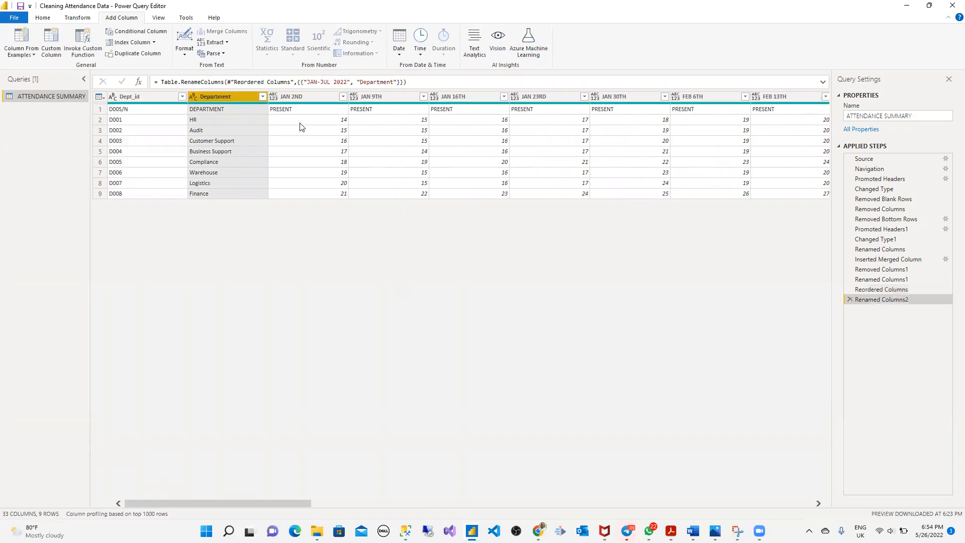
{"action": "left_click", "coordinate": [307, 96]}
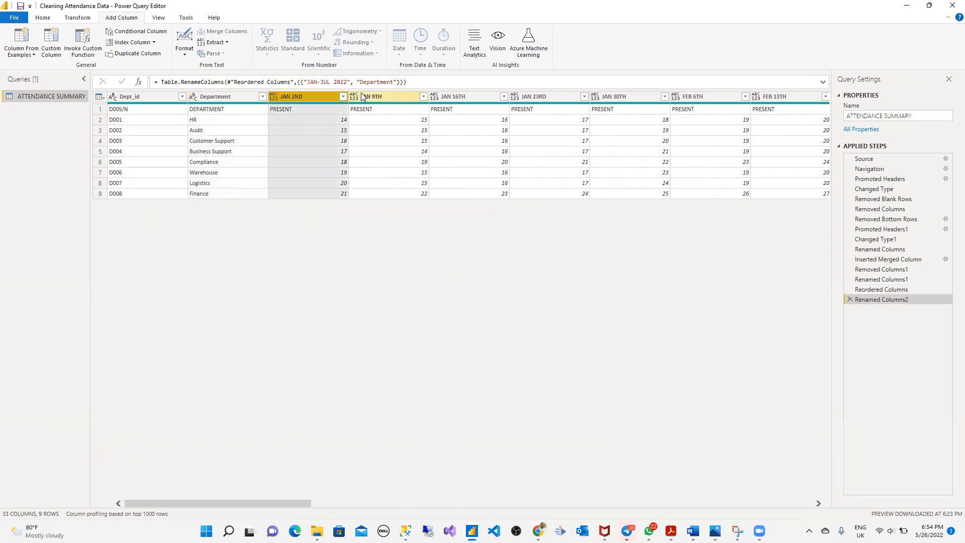
{"action": "left_click", "coordinate": [362, 96]}
{"action": "left_click", "coordinate": [208, 109]}
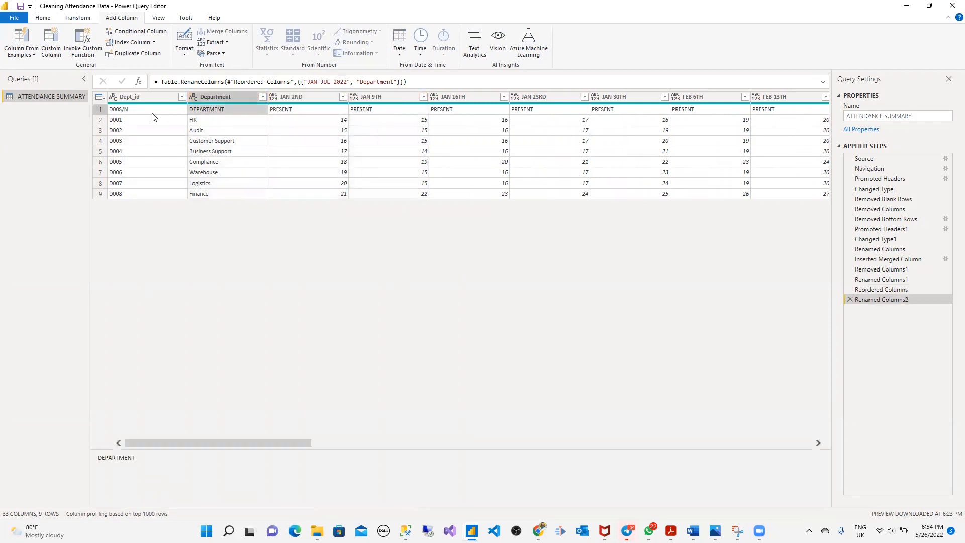
{"action": "left_click", "coordinate": [131, 110]}
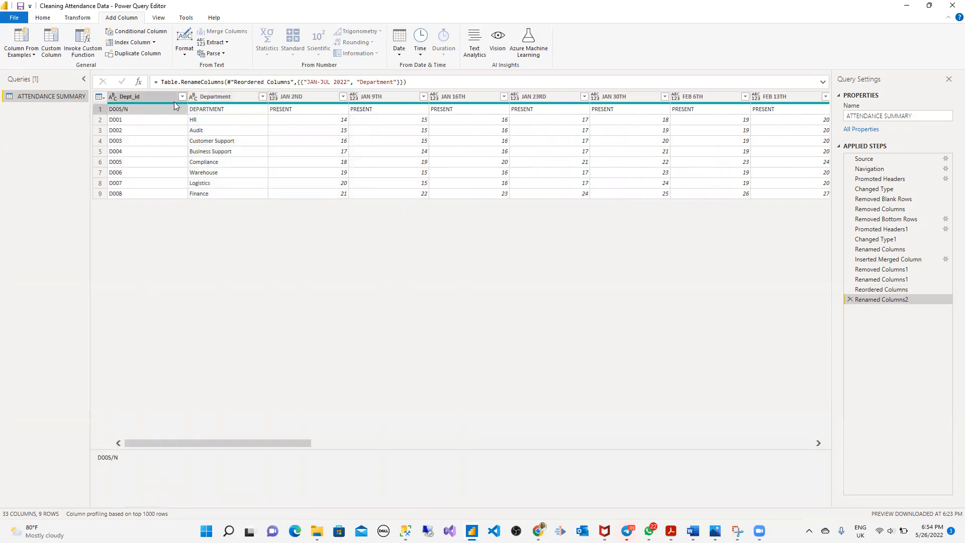
{"action": "left_click", "coordinate": [48, 19]}
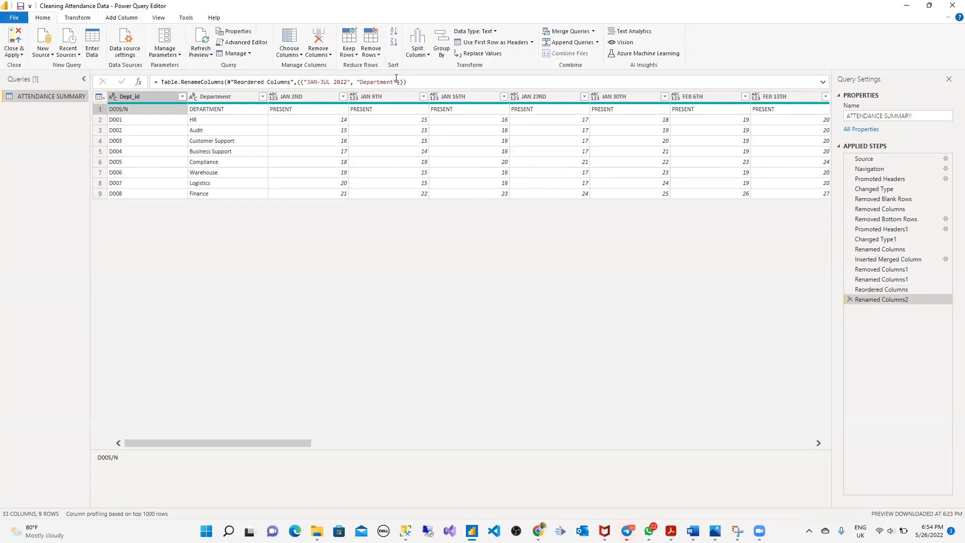
- Remove the top 1 row so the table starts at D001 HR, then select Dept_id and Department
{"action": "left_click", "coordinate": [372, 53]}
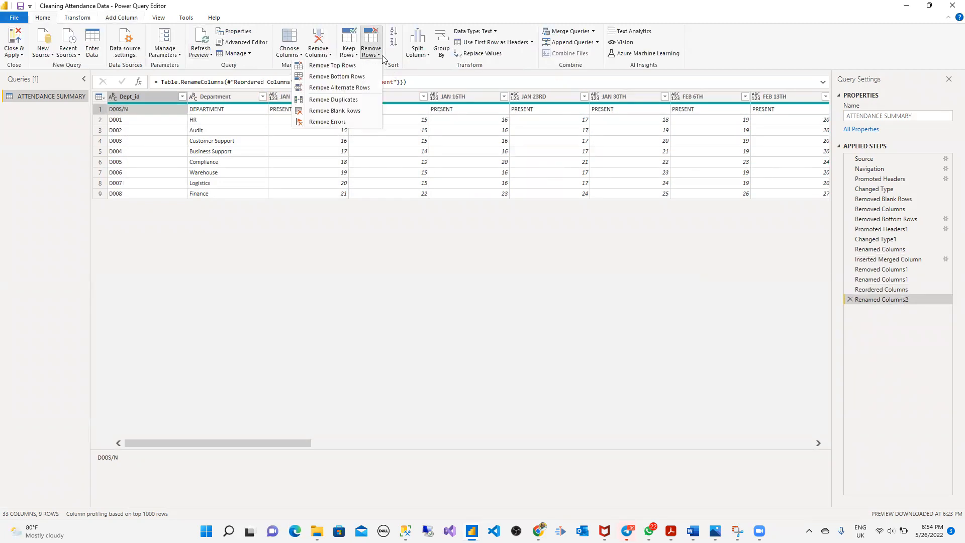
{"action": "left_click", "coordinate": [353, 68]}
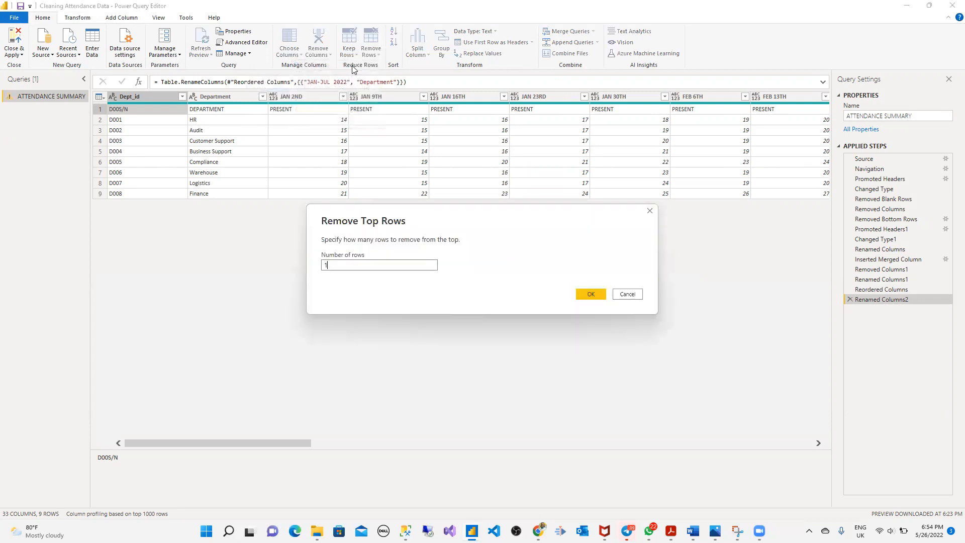
{"action": "left_click", "coordinate": [593, 295]}
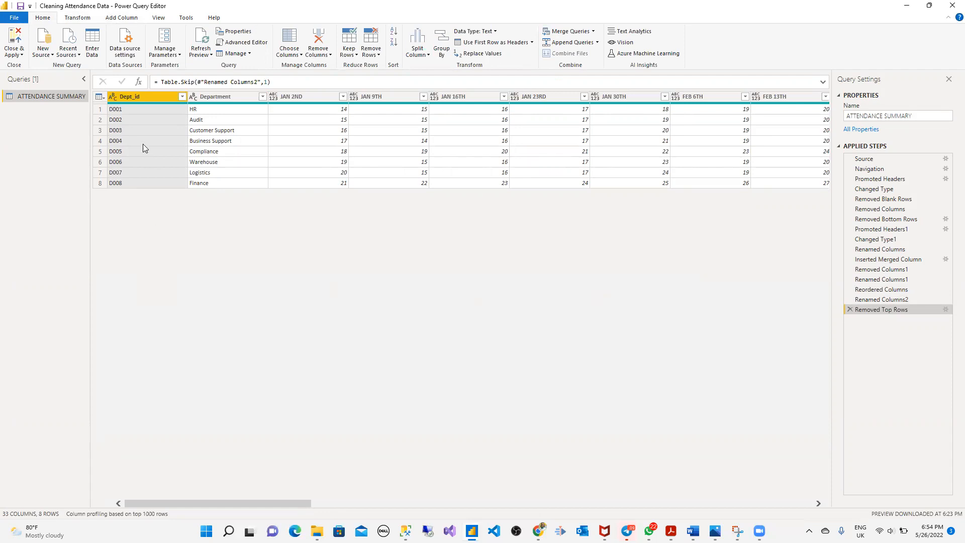
{"action": "left_click", "coordinate": [234, 100], "text": "ctrl"}
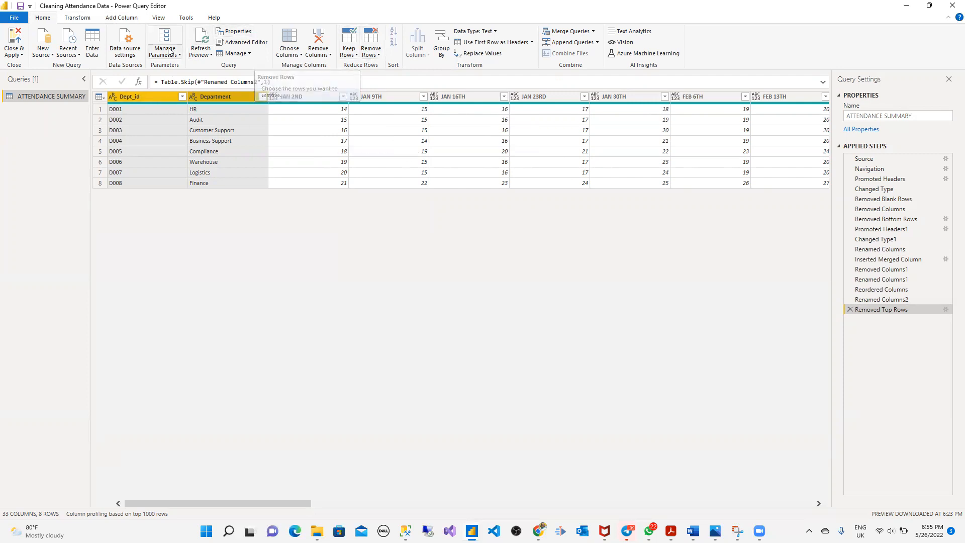
- Unpivot Other Columns, keeping Dept_id and Department fixed, to produce Attribute/Value rows
{"action": "left_click", "coordinate": [82, 18]}
{"action": "left_click", "coordinate": [288, 32]}
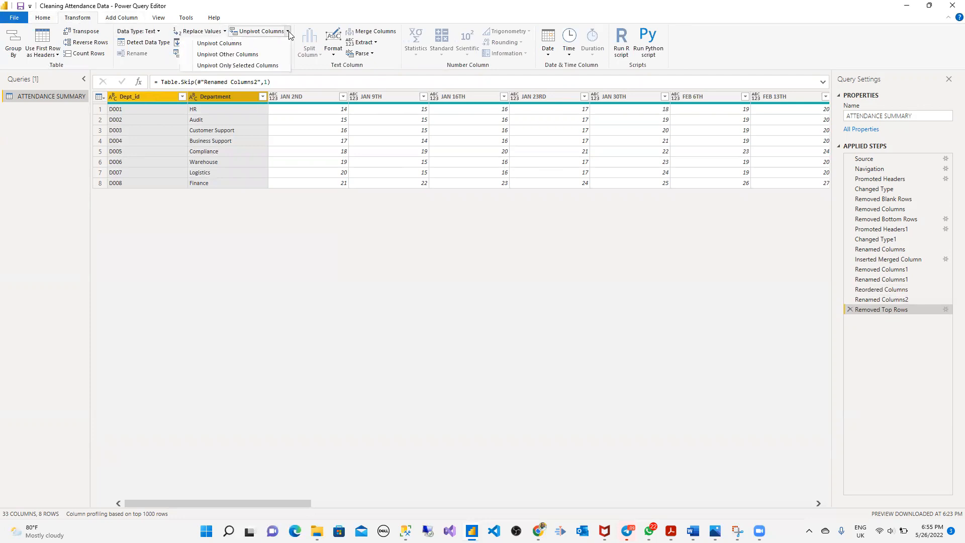
{"action": "left_click", "coordinate": [267, 55]}
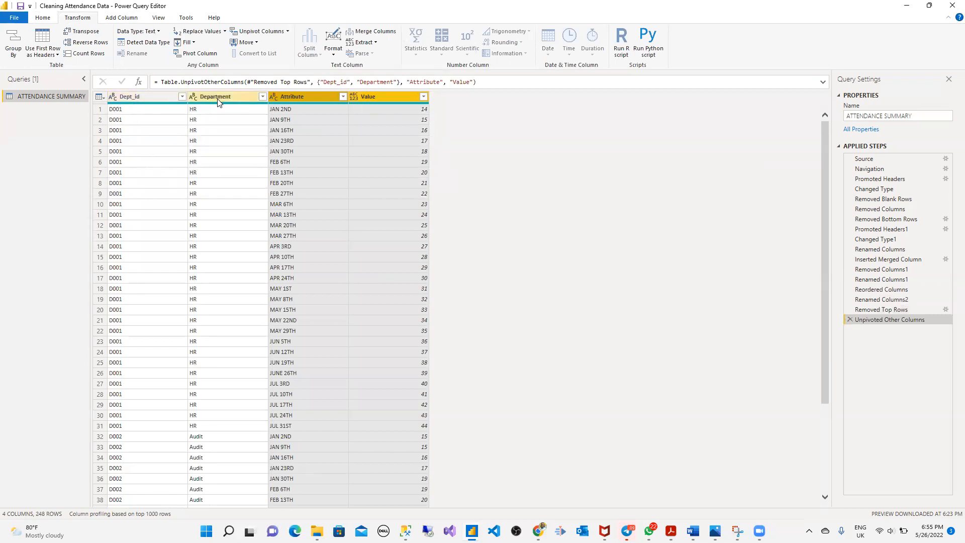
- Rename the Attribute header to Date and the Value header to Attendance
{"action": "left_click", "coordinate": [299, 95]}
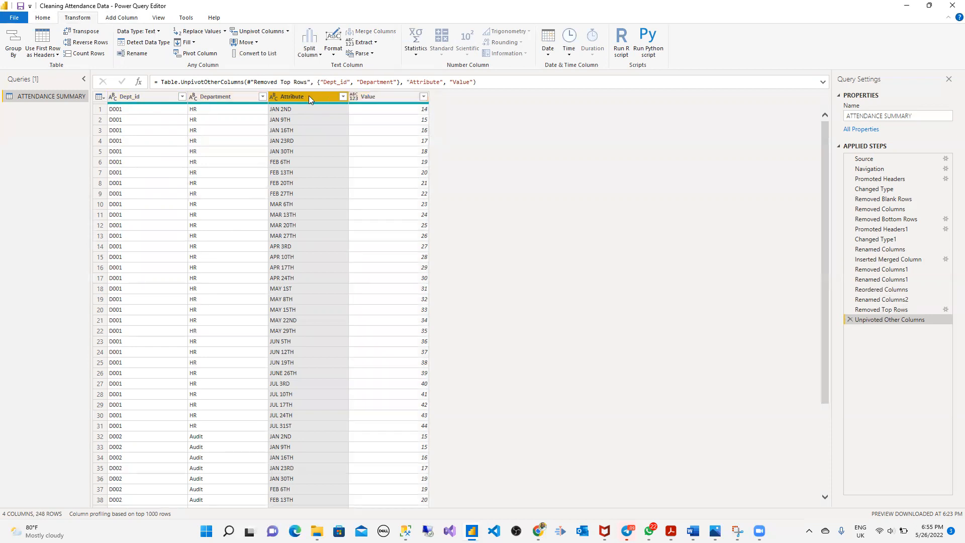
{"action": "double_click", "coordinate": [309, 95]}
{"action": "type", "text": "Date"}
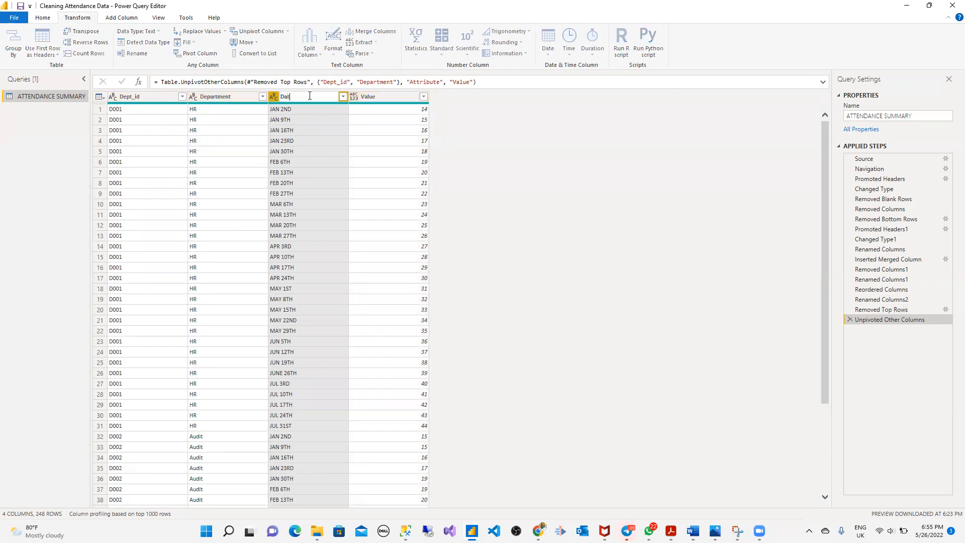
{"action": "double_click", "coordinate": [376, 97]}
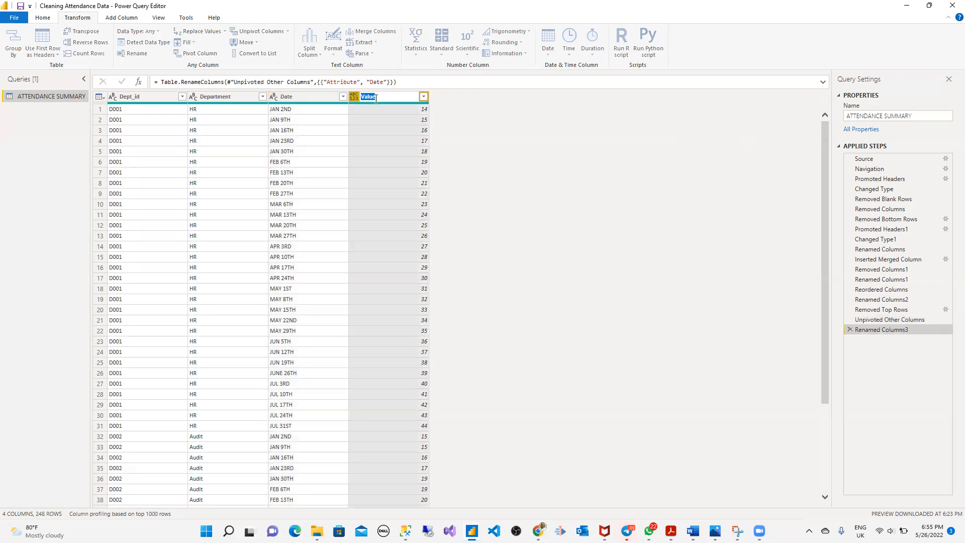
{"action": "type", "text": "Attendance"}
{"action": "key", "text": "Return"}
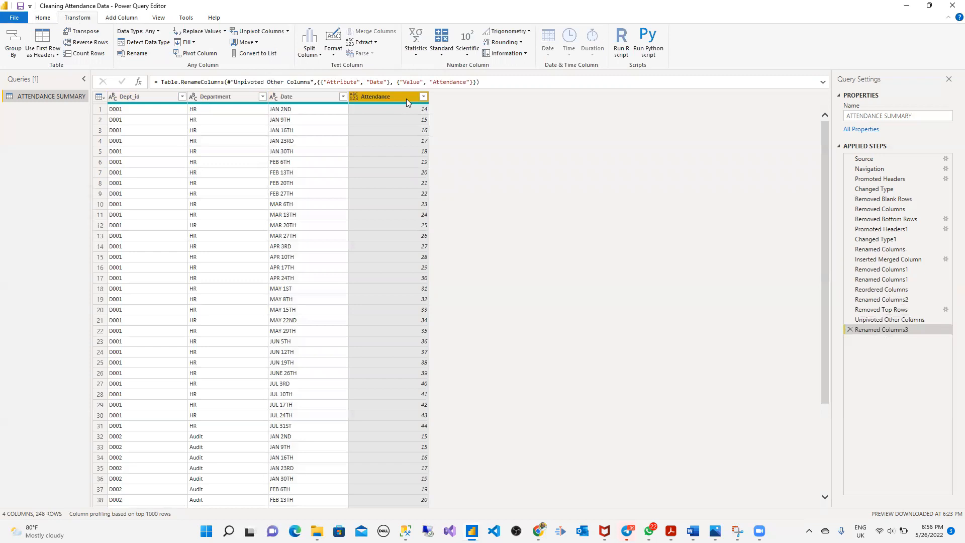
{"action": "left_click", "coordinate": [325, 102]}
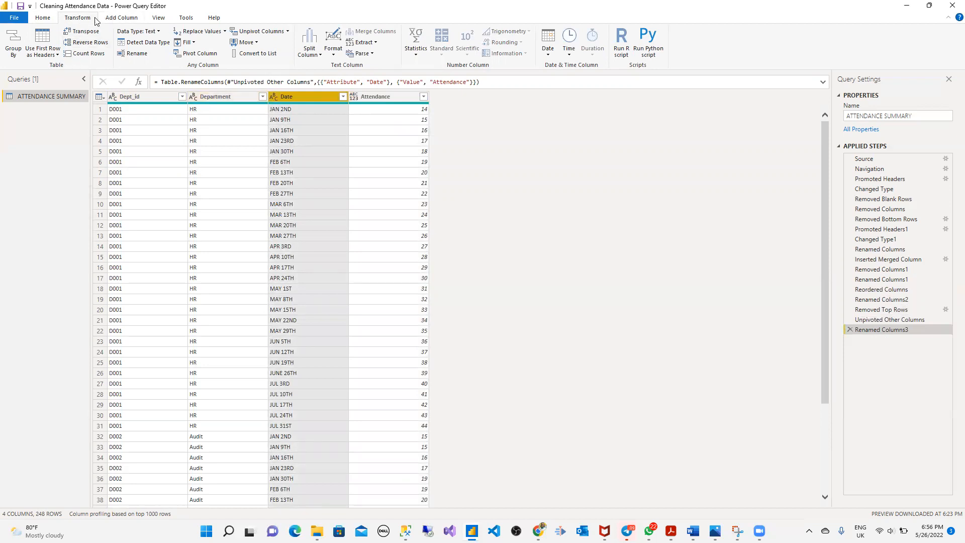
- Split the Date column by Space at each occurrence into Date.1, Date.2 and Date.3
{"action": "left_click", "coordinate": [42, 18]}
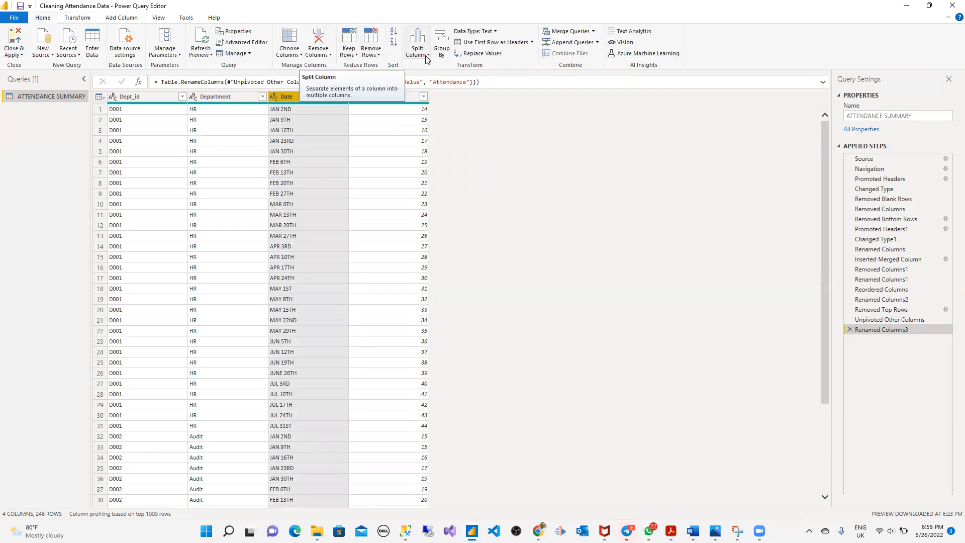
{"action": "left_click", "coordinate": [427, 56]}
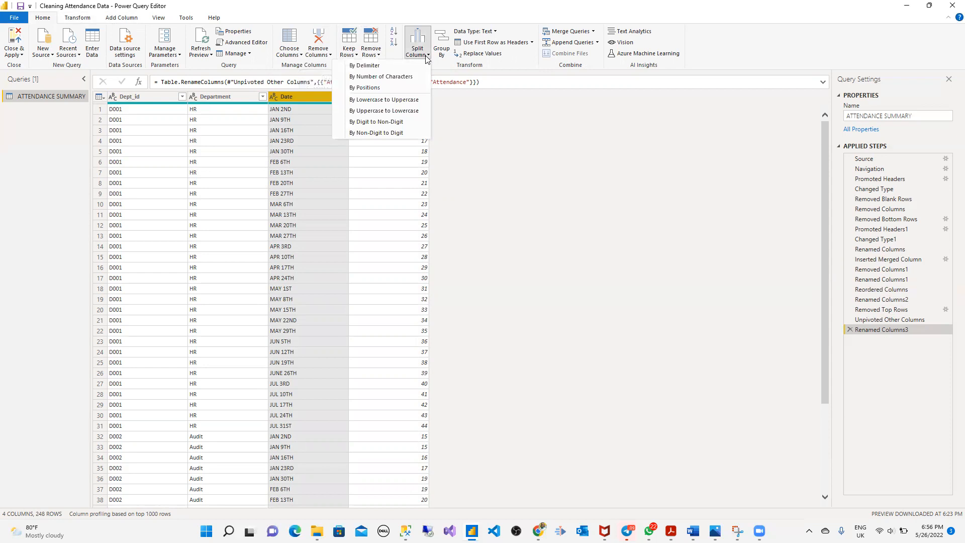
{"action": "left_click", "coordinate": [365, 65]}
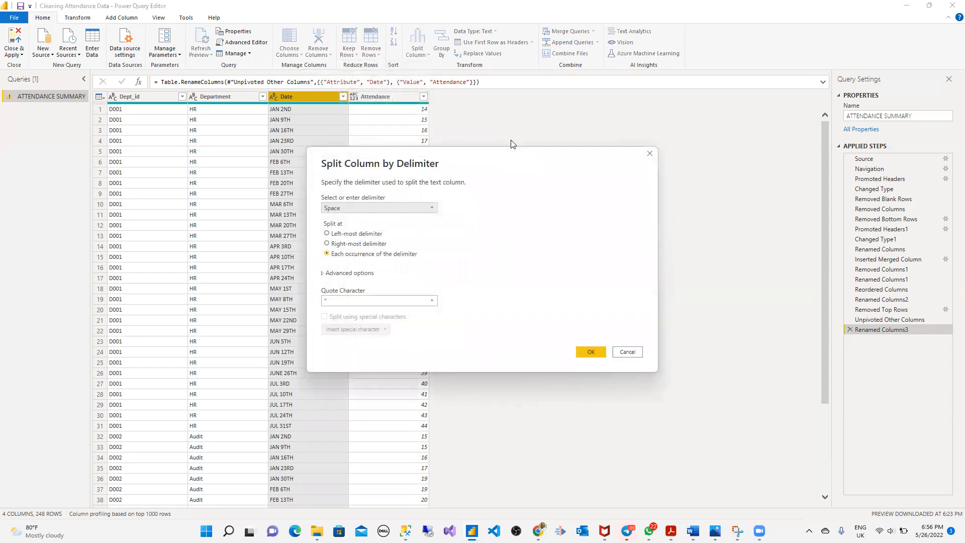
{"action": "left_click", "coordinate": [425, 210]}
{"action": "left_click", "coordinate": [424, 207]}
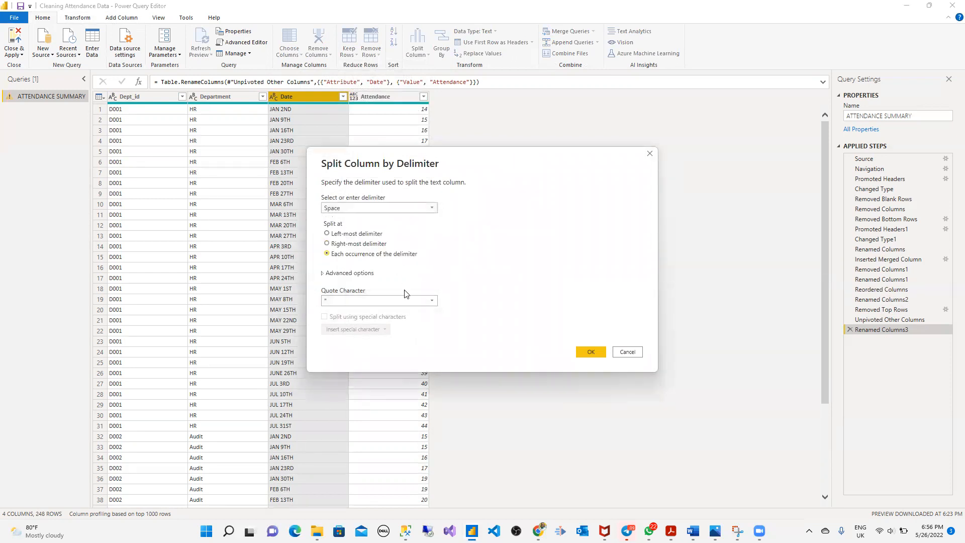
{"action": "left_click", "coordinate": [591, 352]}
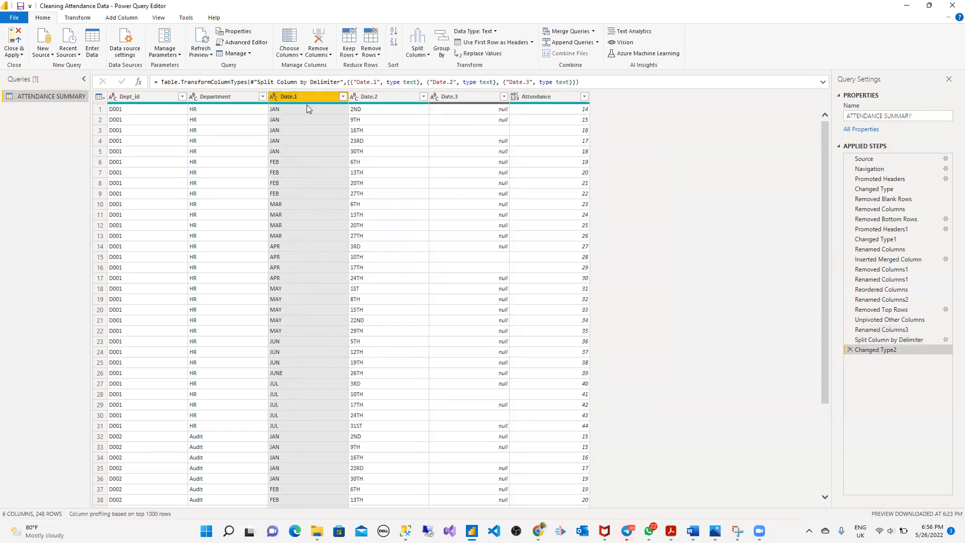
- Split Date.2 by Digit to Non-Digit to separate day numbers from their suffixes
{"action": "left_click", "coordinate": [383, 100]}
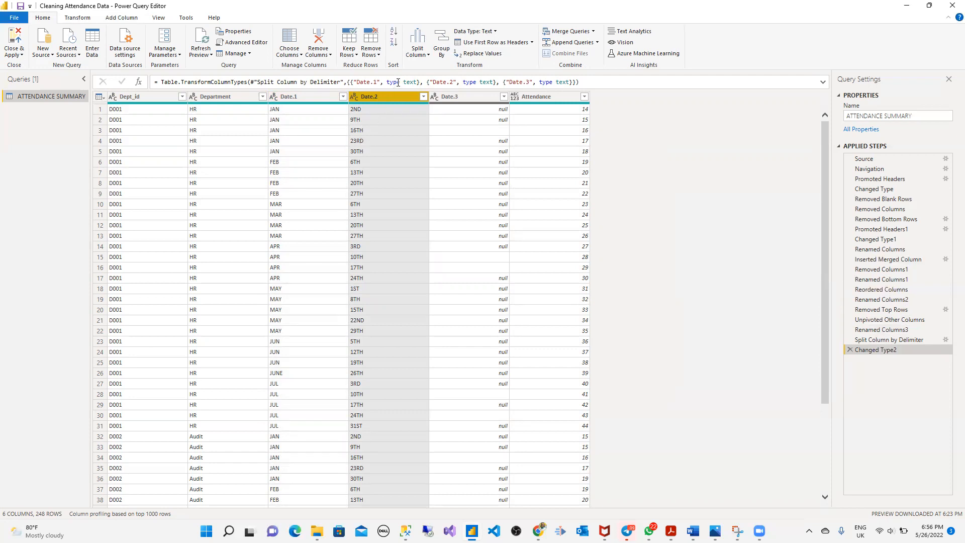
{"action": "left_click", "coordinate": [426, 55]}
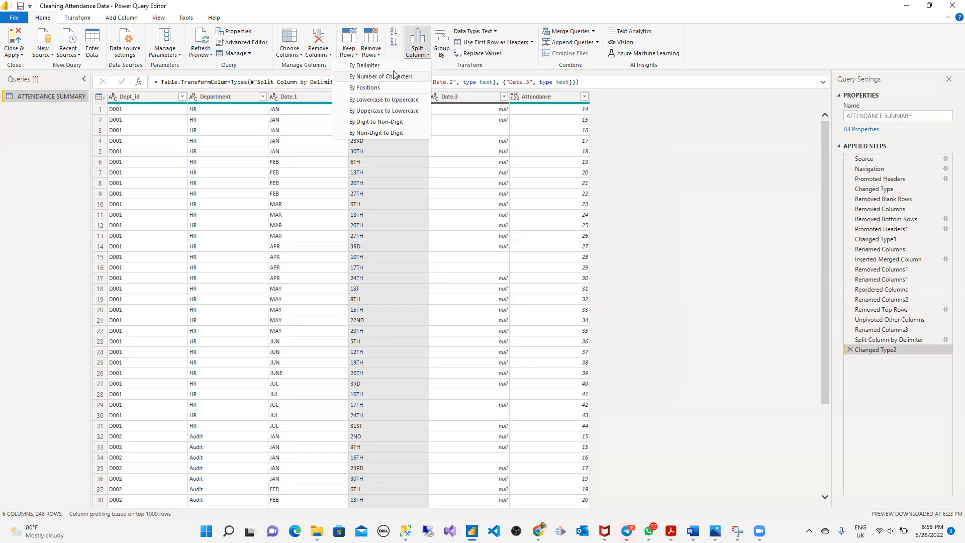
{"action": "left_click", "coordinate": [381, 122]}
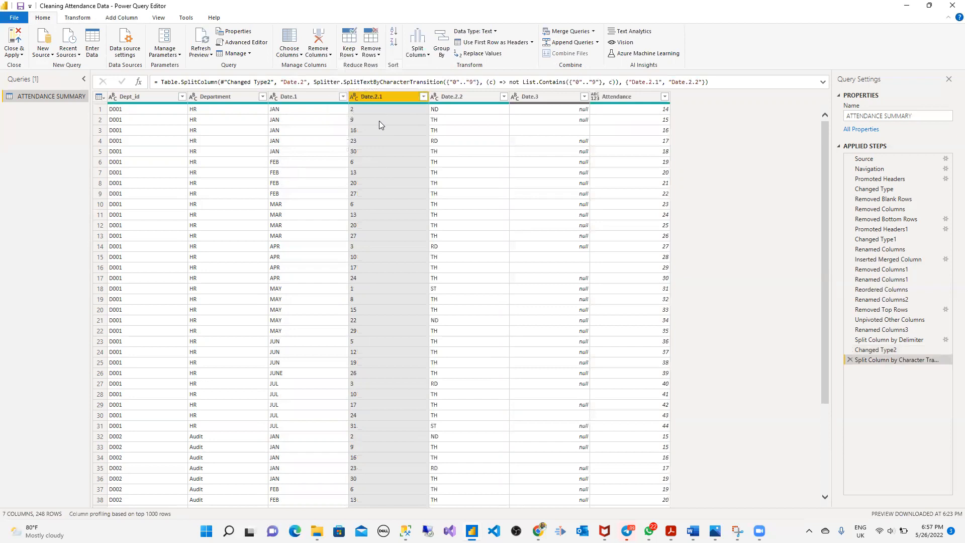
- Remove the Date.2.2 suffix column and the empty Date.3 column
{"action": "left_click", "coordinate": [454, 98]}
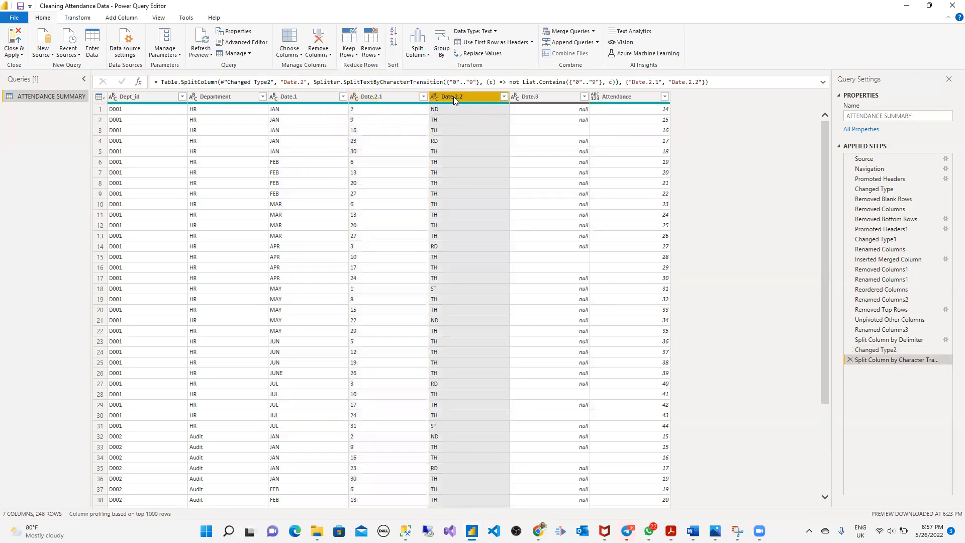
{"action": "right_click", "coordinate": [453, 97]}
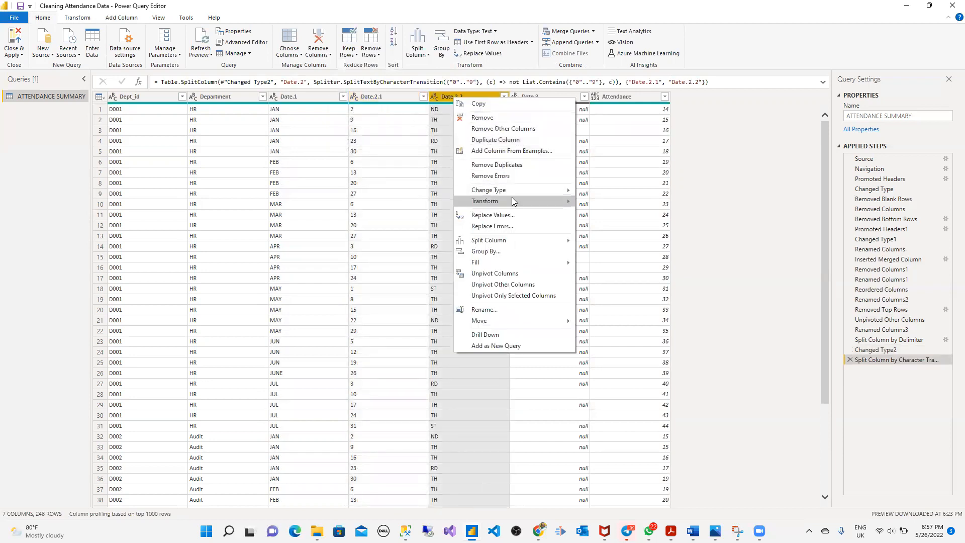
{"action": "left_click", "coordinate": [499, 117]}
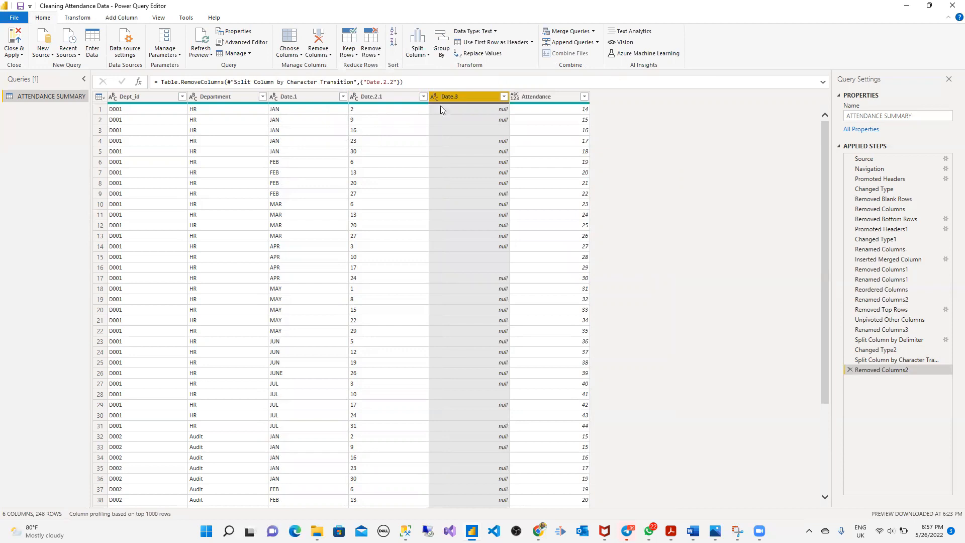
{"action": "right_click", "coordinate": [470, 95]}
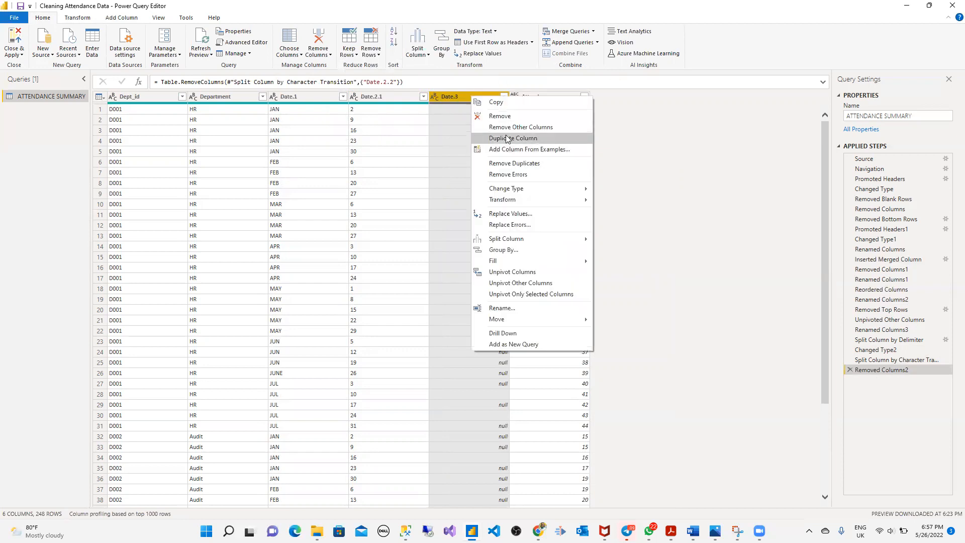
{"action": "left_click", "coordinate": [506, 117]}
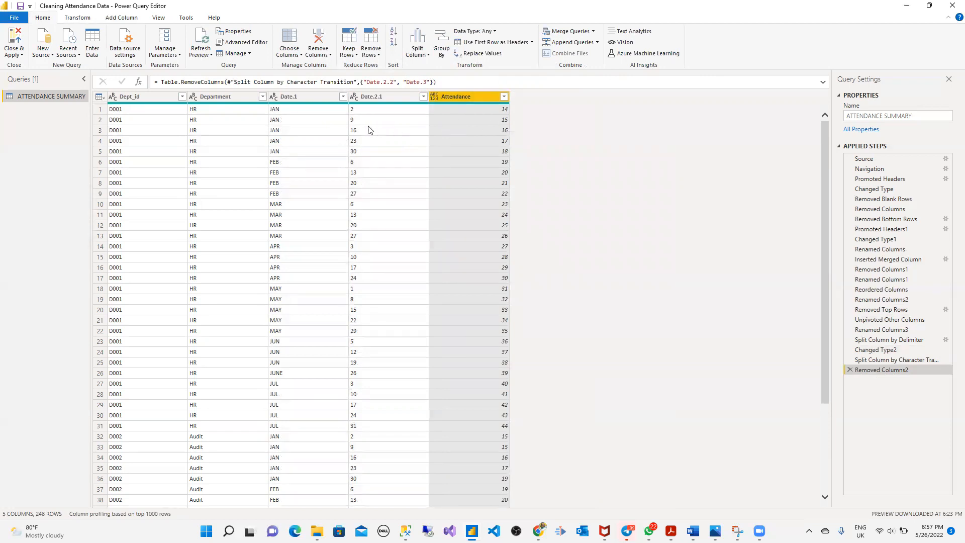
- Start a column from examples based on Date.1 and name it Month Number
{"action": "left_click", "coordinate": [310, 98]}
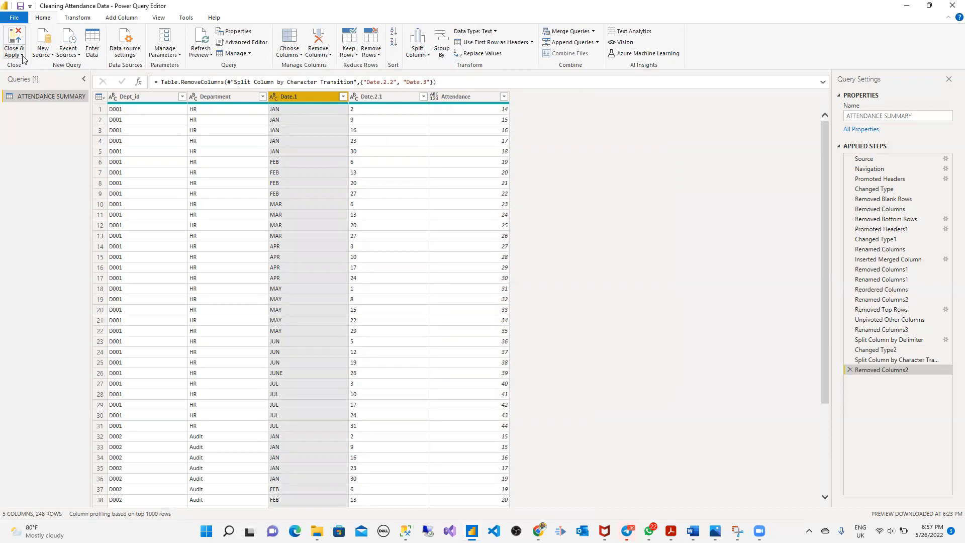
{"action": "left_click", "coordinate": [78, 18]}
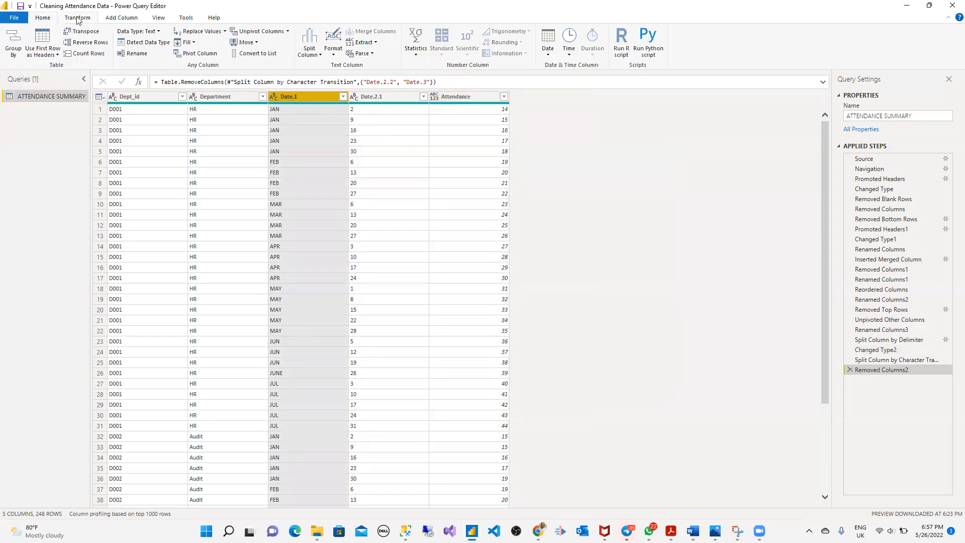
{"action": "left_click", "coordinate": [121, 18]}
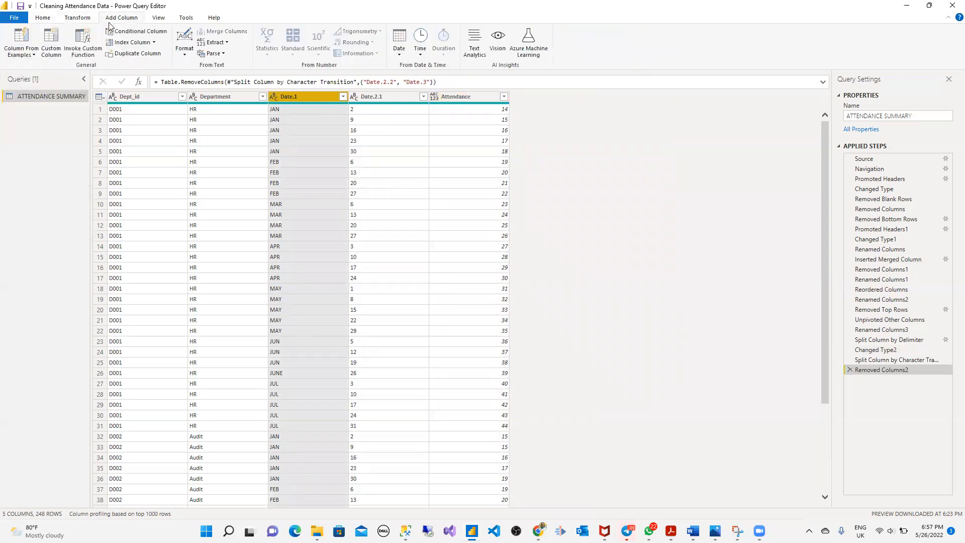
{"action": "left_click", "coordinate": [34, 56]}
{"action": "left_click", "coordinate": [35, 76]}
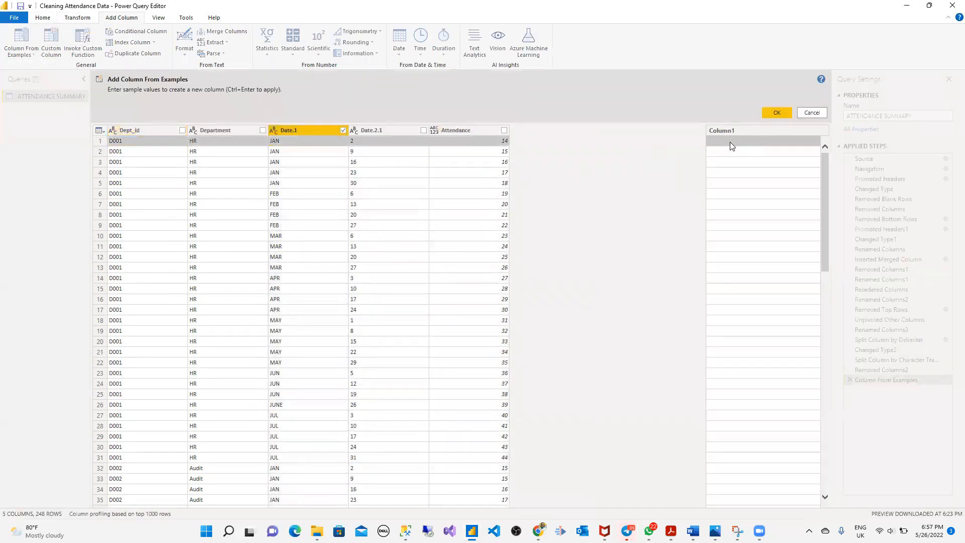
{"action": "double_click", "coordinate": [745, 130]}
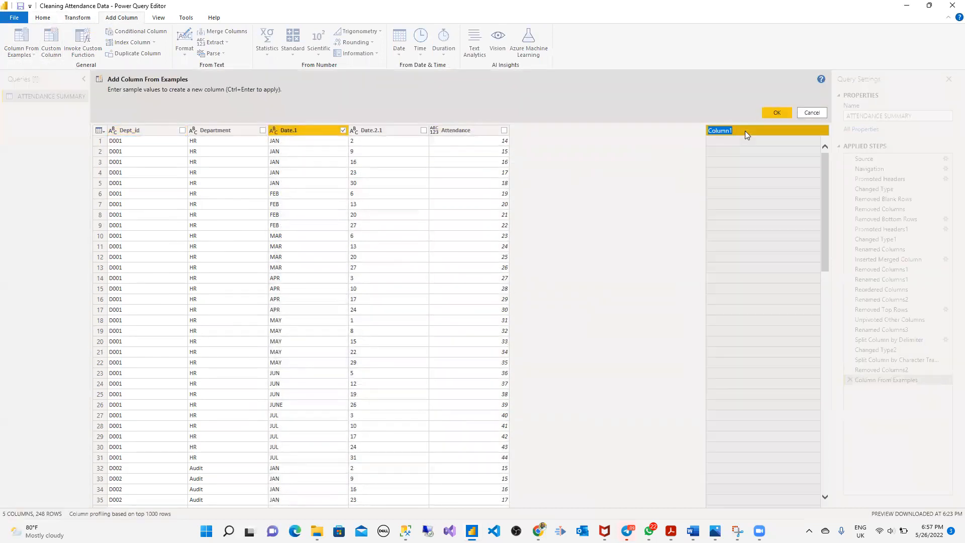
{"action": "type", "text": "mont"}
{"action": "key", "text": "BackSpace"}
{"action": "key", "text": "BackSpace"}
{"action": "key", "text": "BackSpace"}
{"action": "key", "text": "BackSpace"}
{"action": "type", "text": "Mon"}
{"action": "key", "text": "Return"}
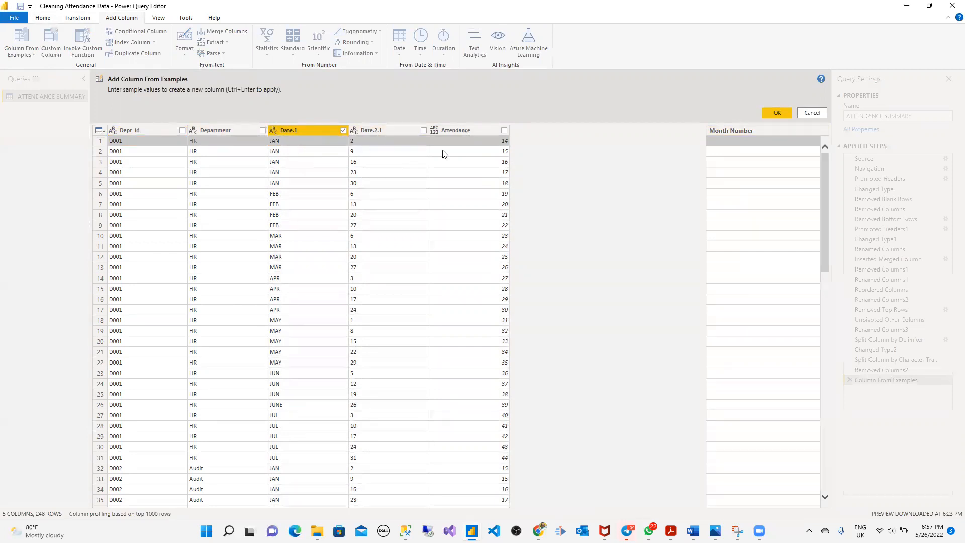
- Enter example month numbers 1 for JAN, 2 for FEB, 3 for MAR and 4 for APR
{"action": "left_click", "coordinate": [729, 144]}
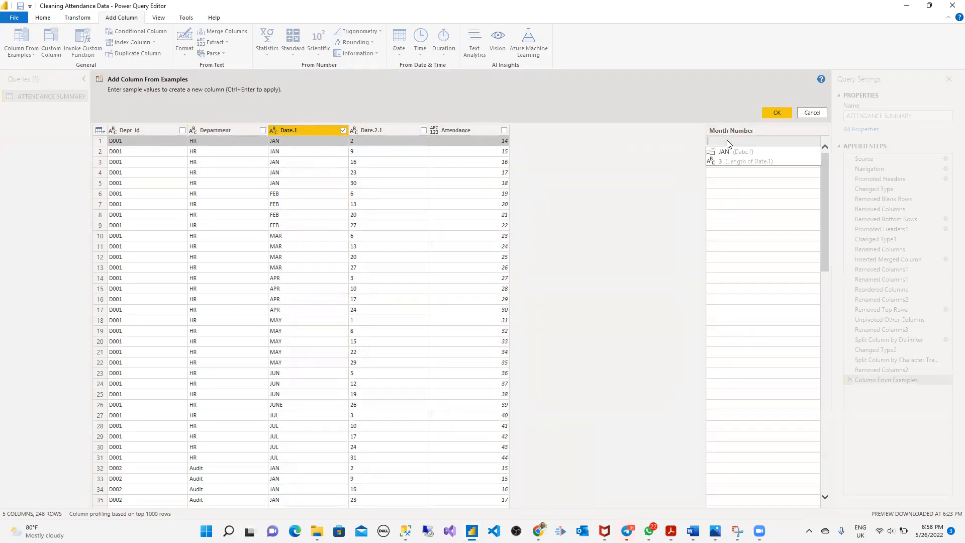
{"action": "type", "text": "1"}
{"action": "key", "text": "Return"}
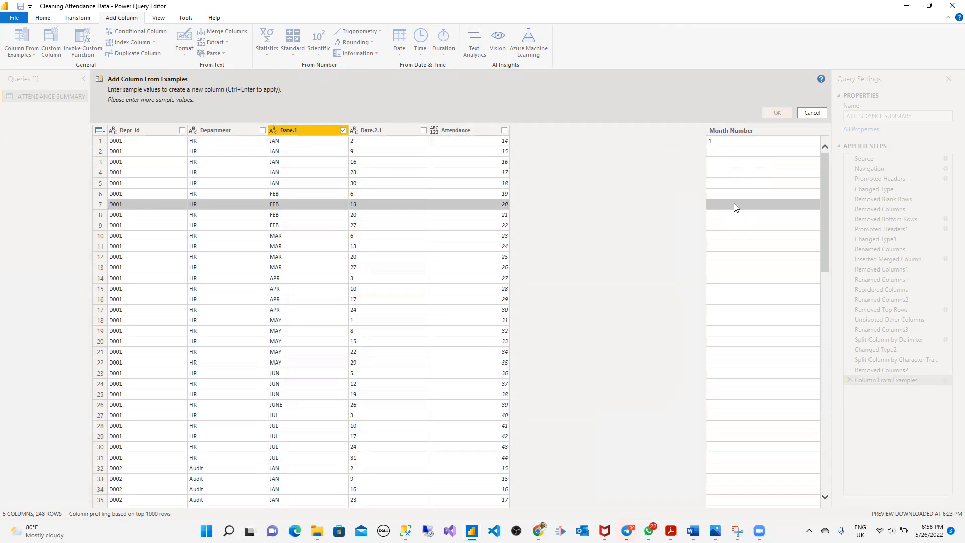
{"action": "left_click", "coordinate": [736, 206]}
{"action": "type", "text": "2"}
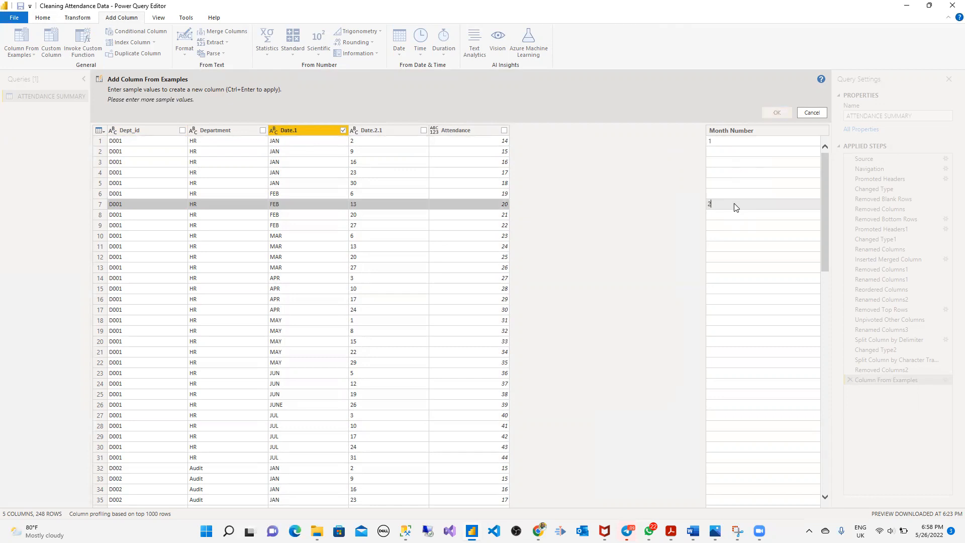
{"action": "left_click", "coordinate": [738, 256]}
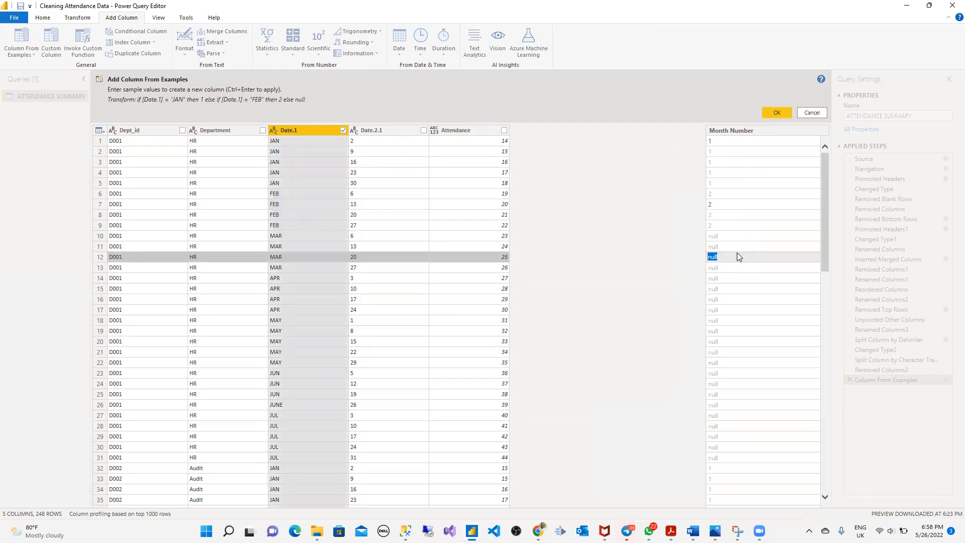
{"action": "type", "text": "3"}
{"action": "left_click", "coordinate": [723, 240]}
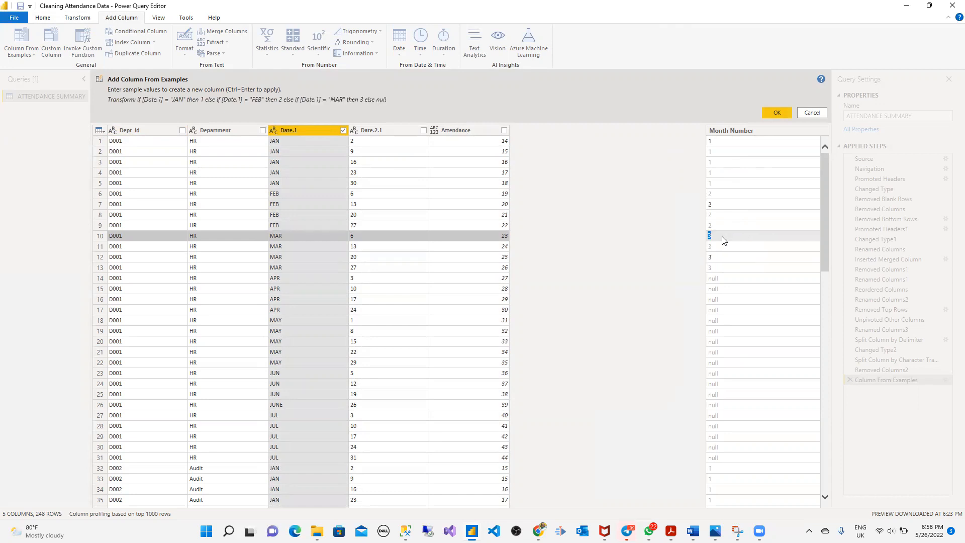
{"action": "left_click", "coordinate": [727, 290]}
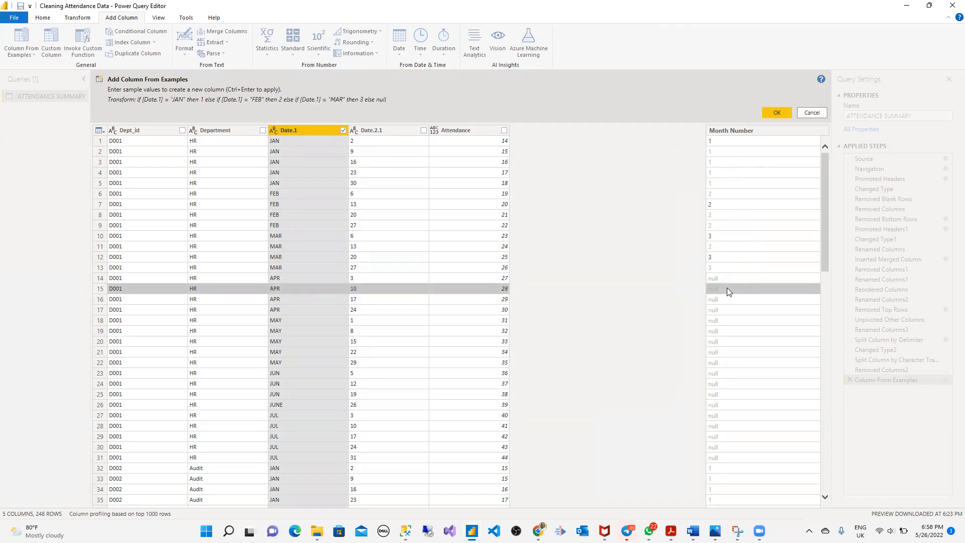
{"action": "left_click", "coordinate": [725, 278]}
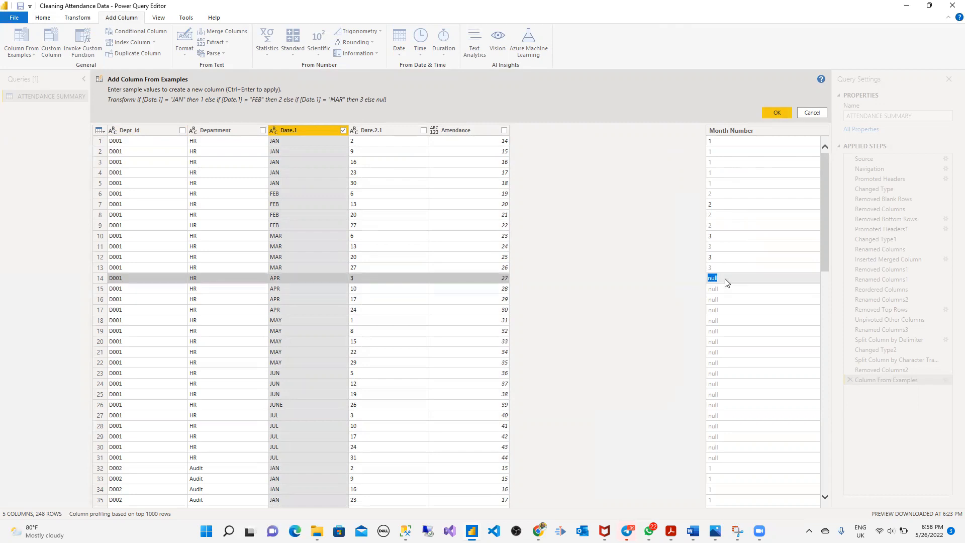
{"action": "type", "text": "4"}
{"action": "left_click", "coordinate": [743, 372]}
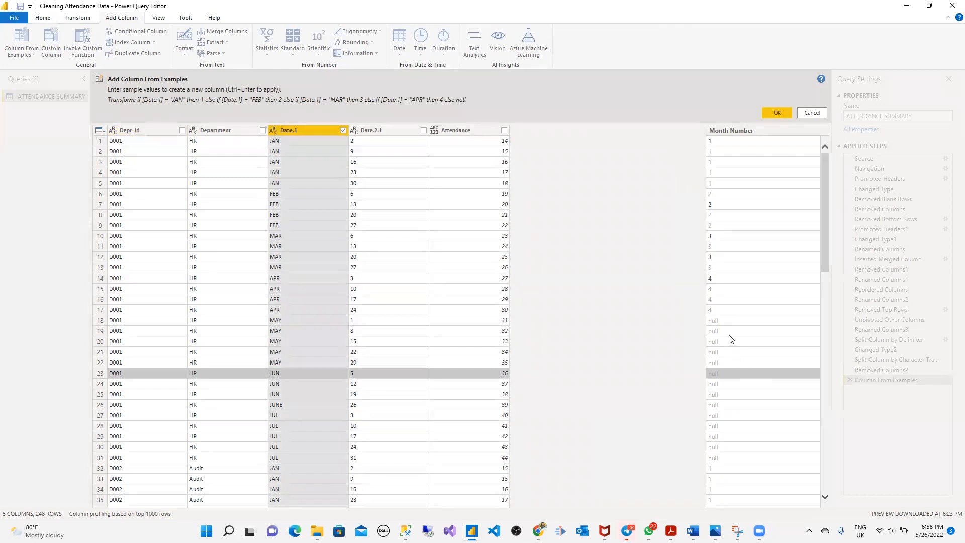
- Enter 5 for MAY, 6 for JUN, 7 for JUL, and 6 for the JUNE row
{"action": "left_click", "coordinate": [725, 320]}
{"action": "type", "text": "5"}
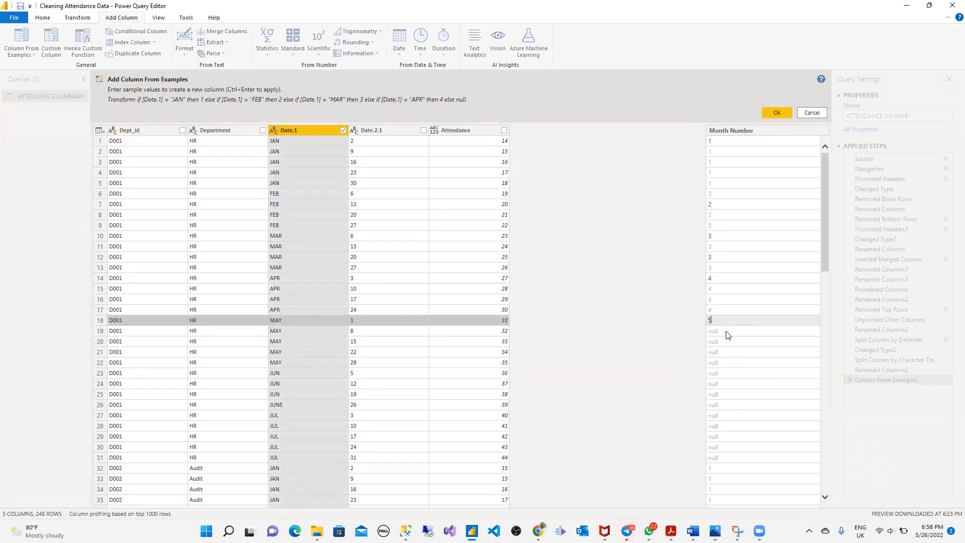
{"action": "left_click", "coordinate": [731, 395]}
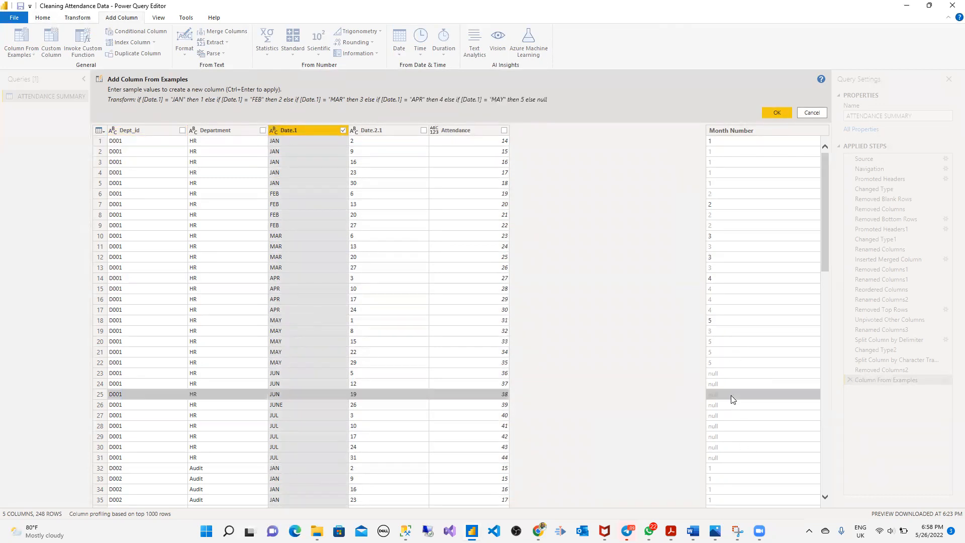
{"action": "left_click", "coordinate": [731, 396]}
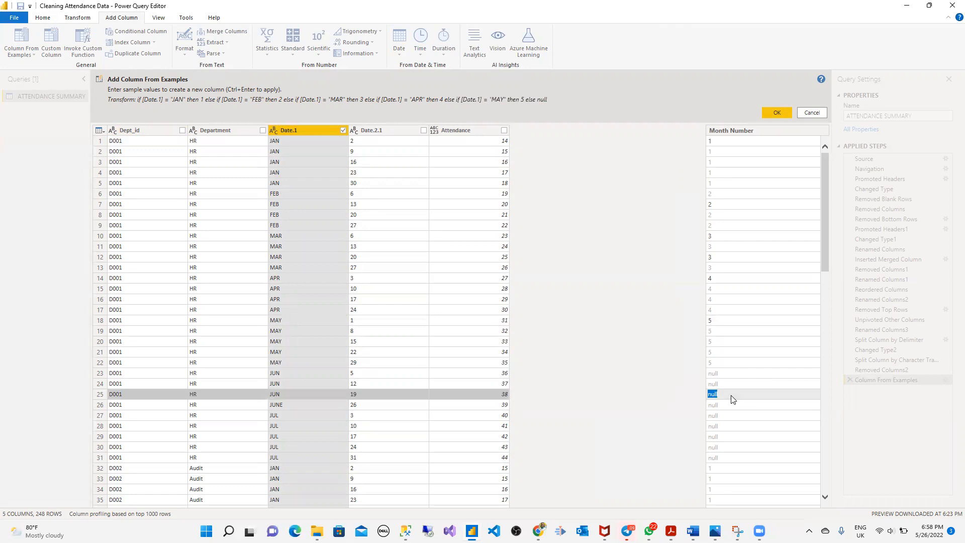
{"action": "type", "text": "6"}
{"action": "left_click", "coordinate": [741, 440]}
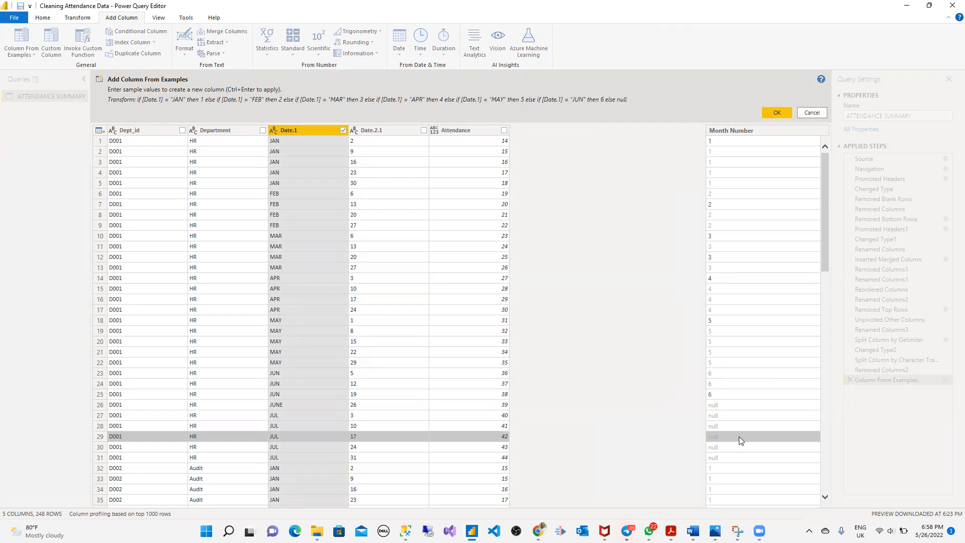
{"action": "left_click", "coordinate": [739, 436]}
{"action": "type", "text": "7"}
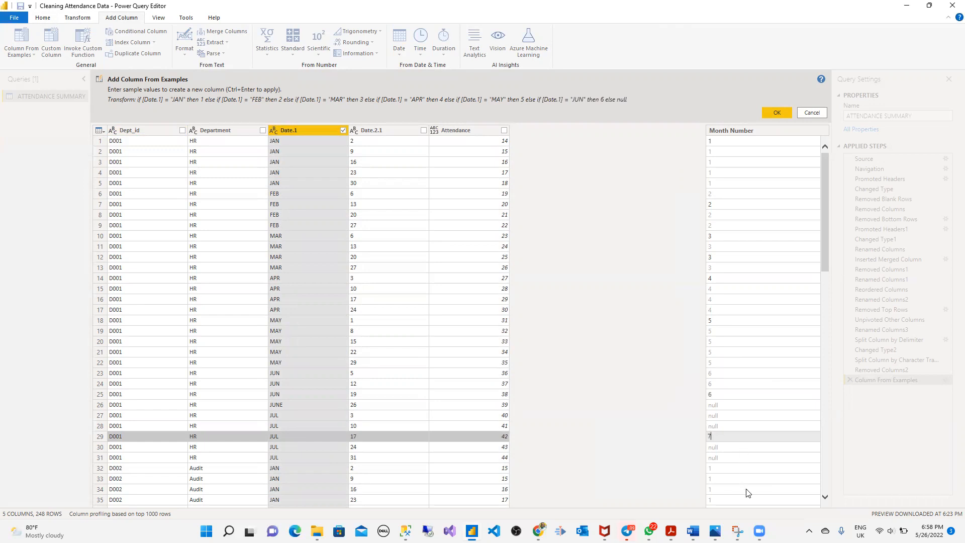
{"action": "left_click", "coordinate": [752, 447]}
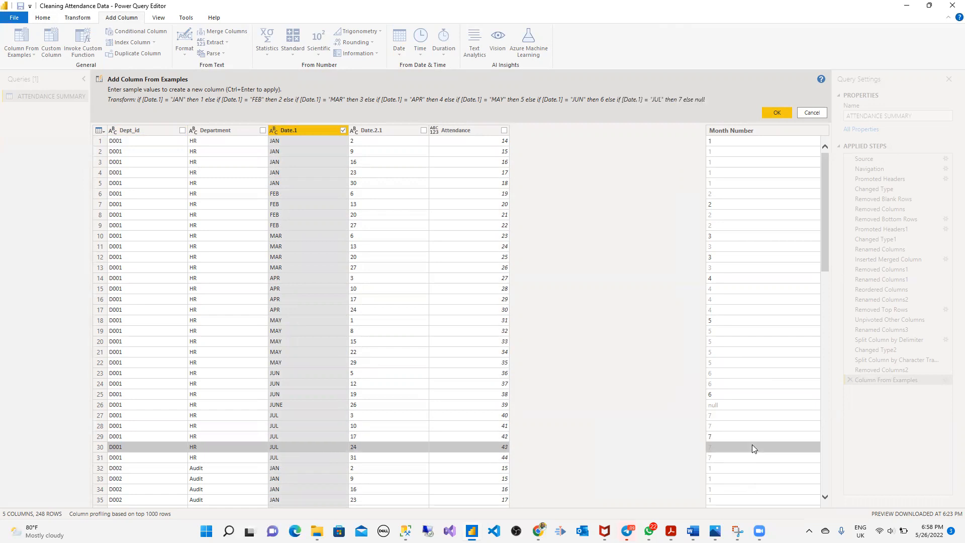
{"action": "left_click", "coordinate": [729, 405]}
{"action": "type", "text": "6"}
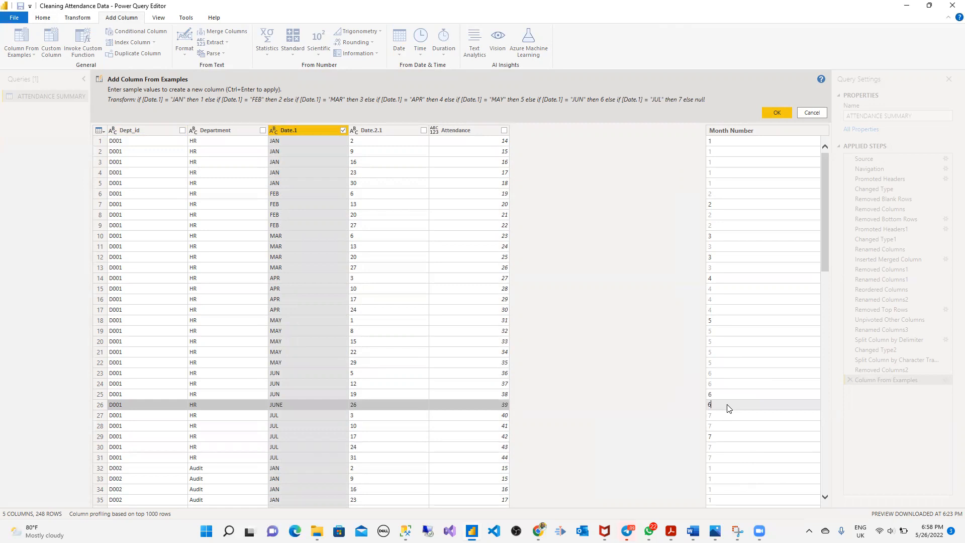
{"action": "key", "text": "Return"}
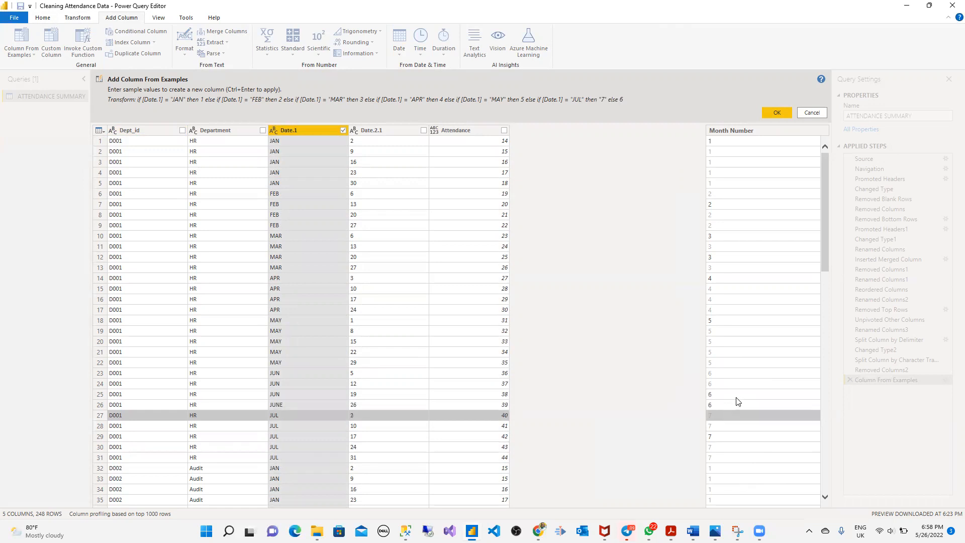
{"action": "scroll", "coordinate": [738, 401], "scroll_direction": "down", "scroll_amount": 4}
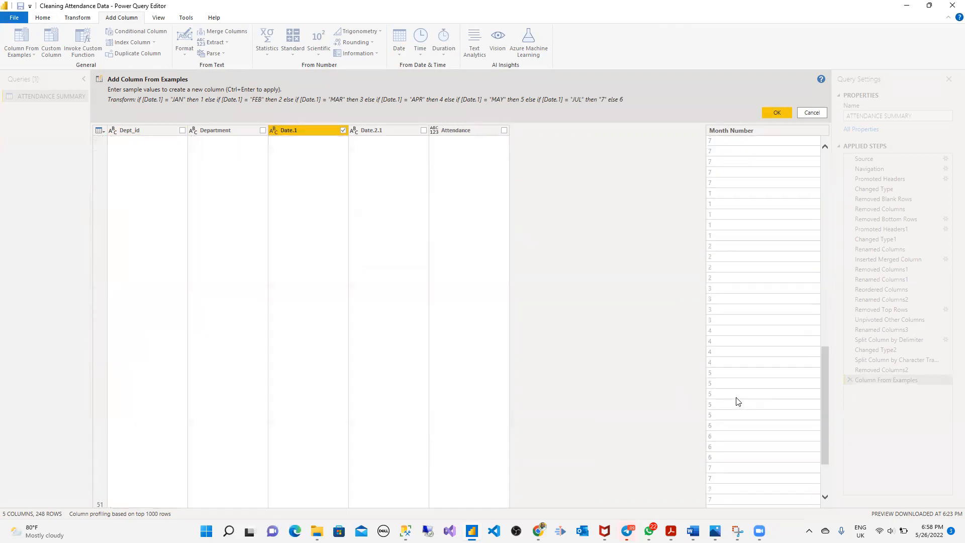
{"action": "scroll", "coordinate": [738, 401], "scroll_direction": "down", "scroll_amount": 3}
{"action": "scroll", "coordinate": [737, 401], "scroll_direction": "up", "scroll_amount": 20}
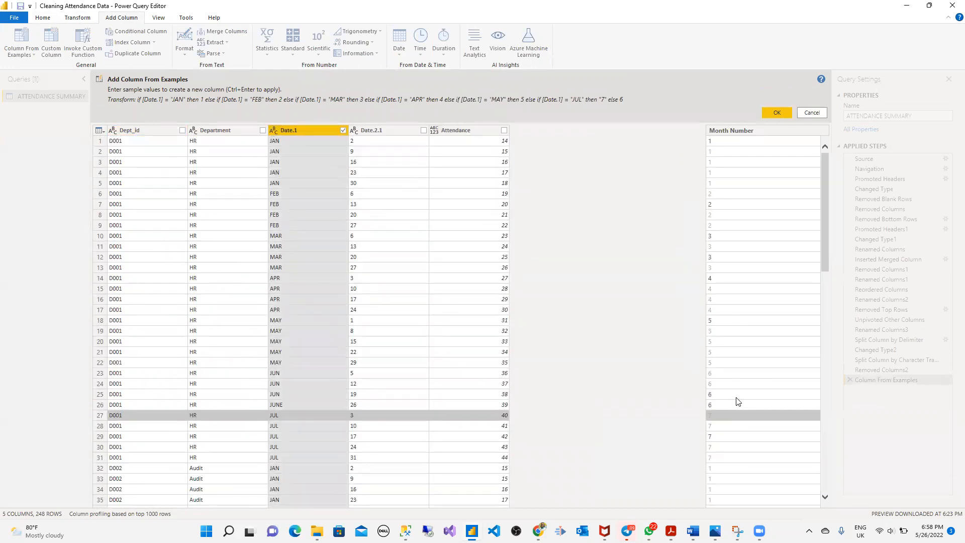
- Accept the Month Number example column, then select the Date.2.1 and Month Number columns
{"action": "left_click", "coordinate": [777, 113]}
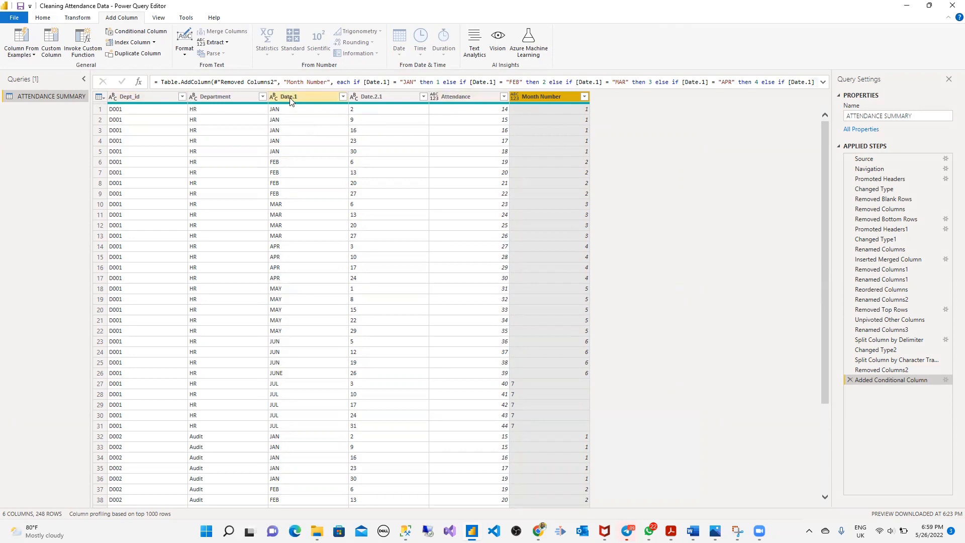
{"action": "left_click", "coordinate": [386, 97], "text": "shift"}
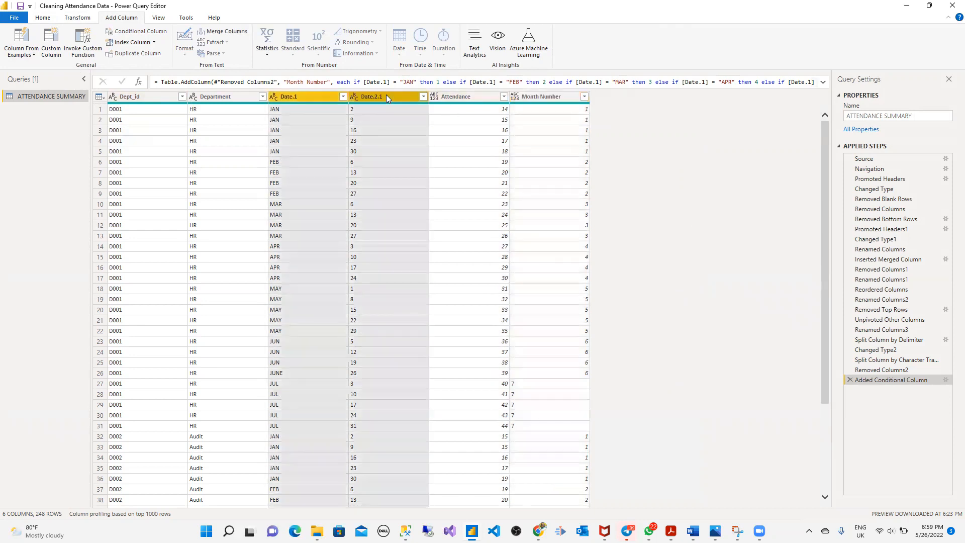
{"action": "left_click", "coordinate": [386, 96]}
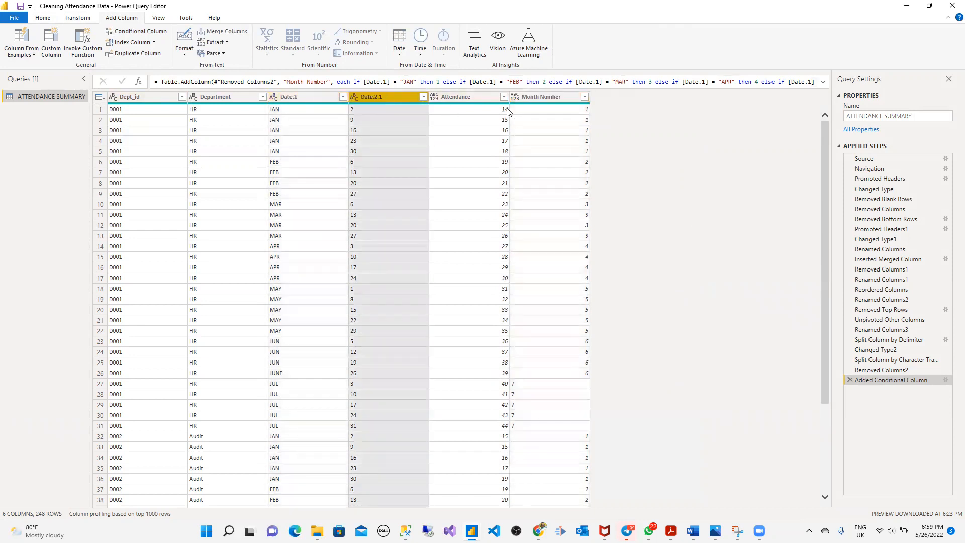
{"action": "left_click", "coordinate": [568, 98], "text": "ctrl"}
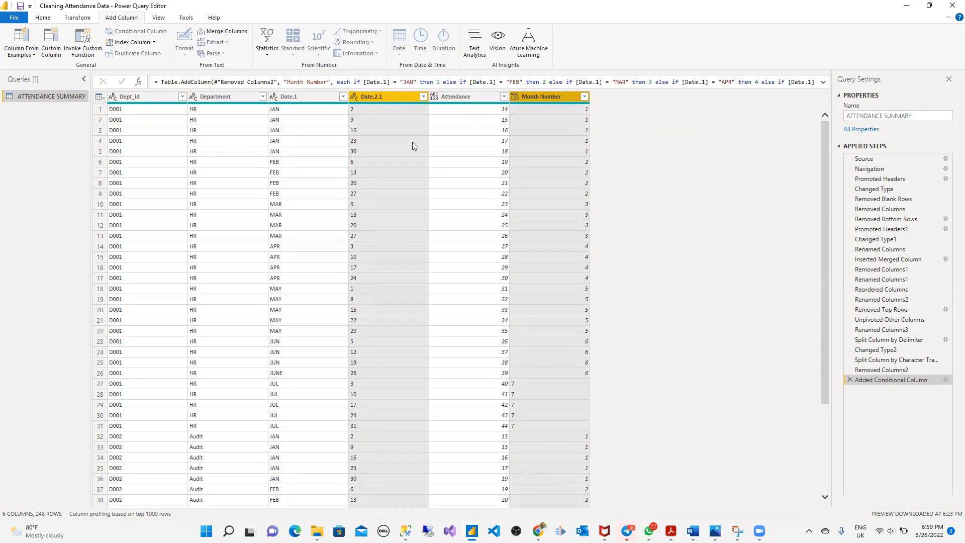
- Build an example column from the selected columns with sample dates 1/2/2022 and 1/9/2022
{"action": "left_click", "coordinate": [34, 55]}
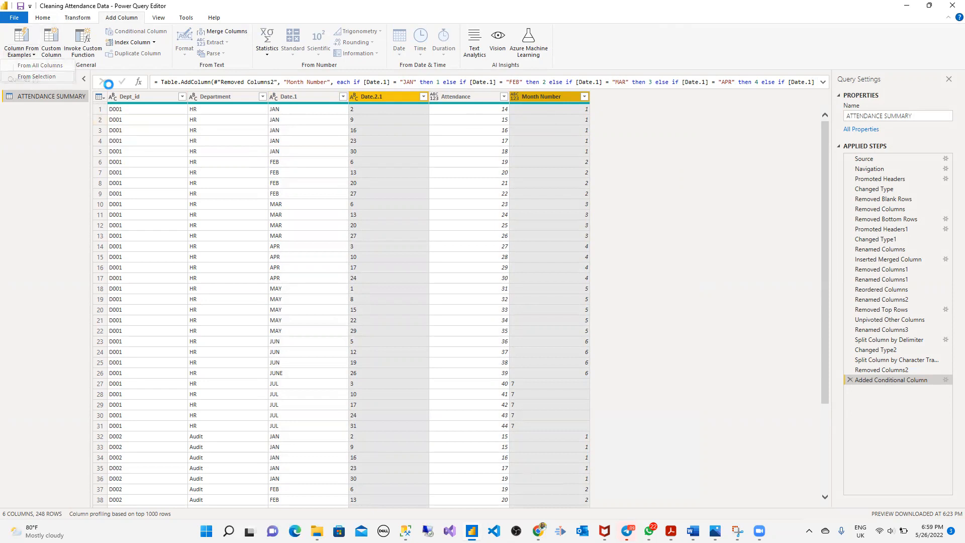
{"action": "left_click", "coordinate": [40, 65]}
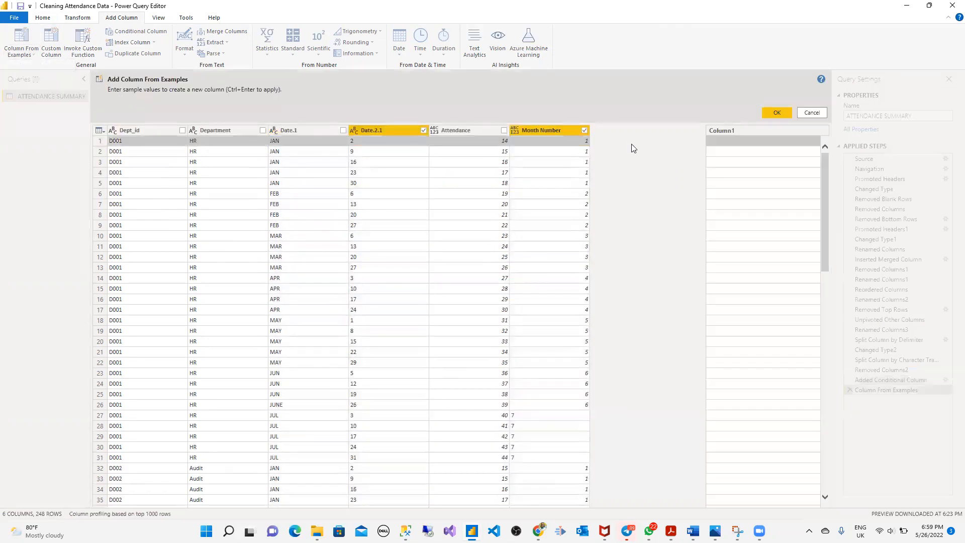
{"action": "left_click", "coordinate": [722, 142]}
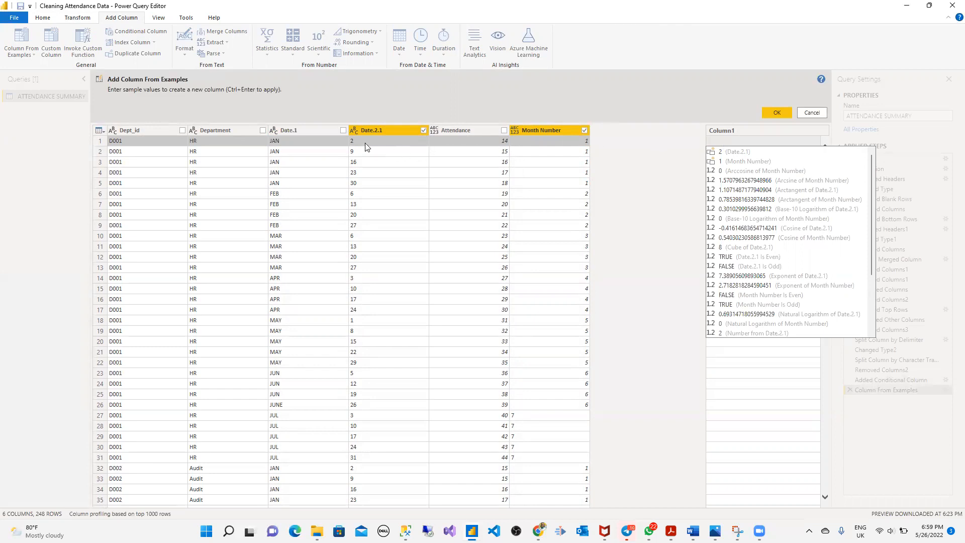
{"action": "type", "text": "2"}
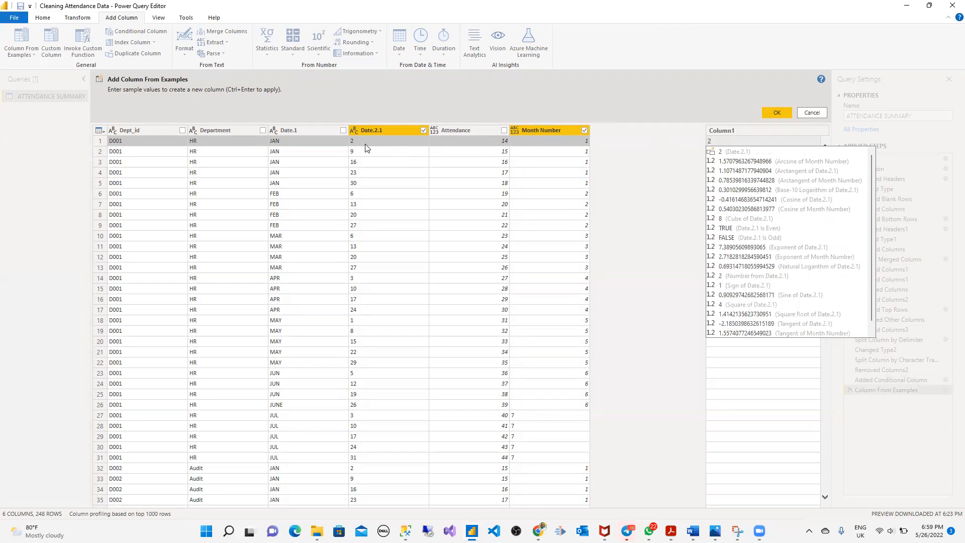
{"action": "key", "text": "BackSpace"}
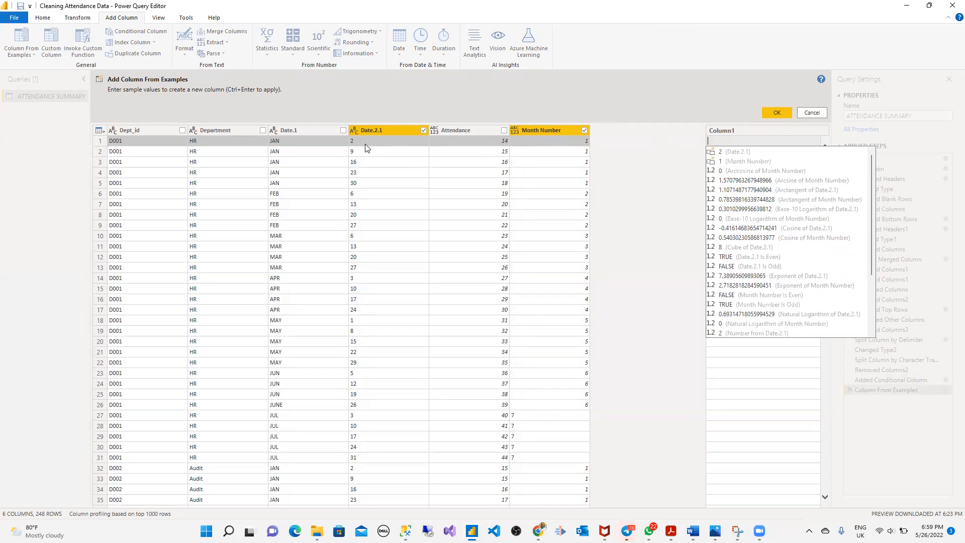
{"action": "type", "text": "1"}
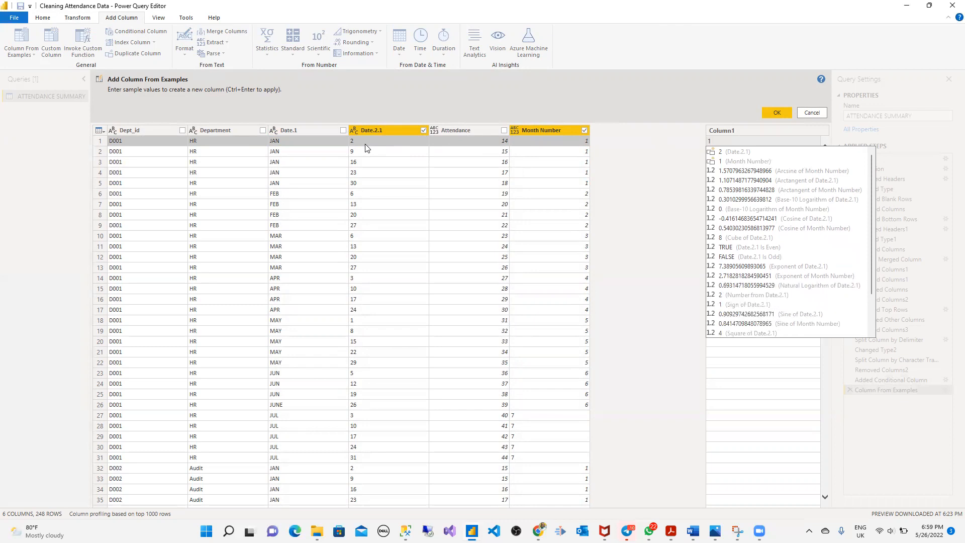
{"action": "type", "text": "/"}
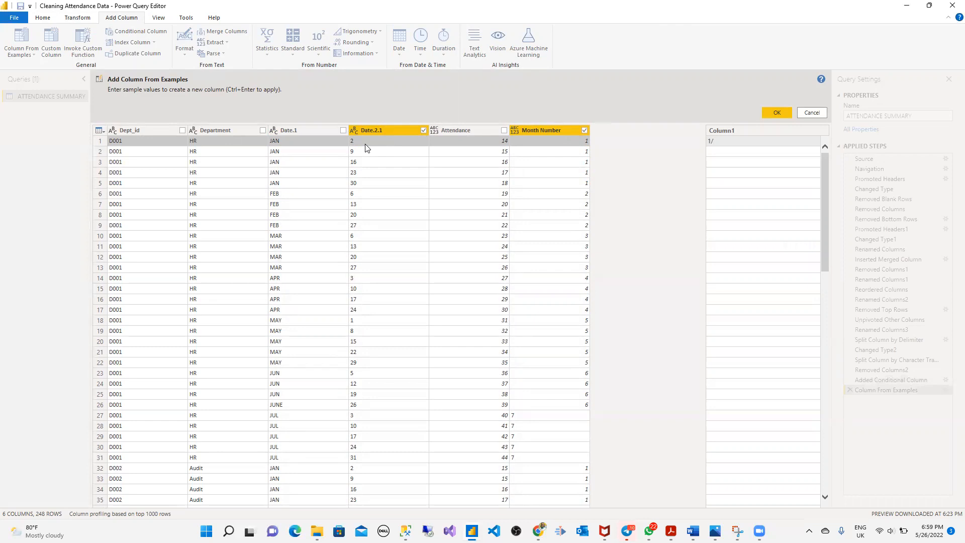
{"action": "type", "text": "2/2022"}
{"action": "key", "text": "Return"}
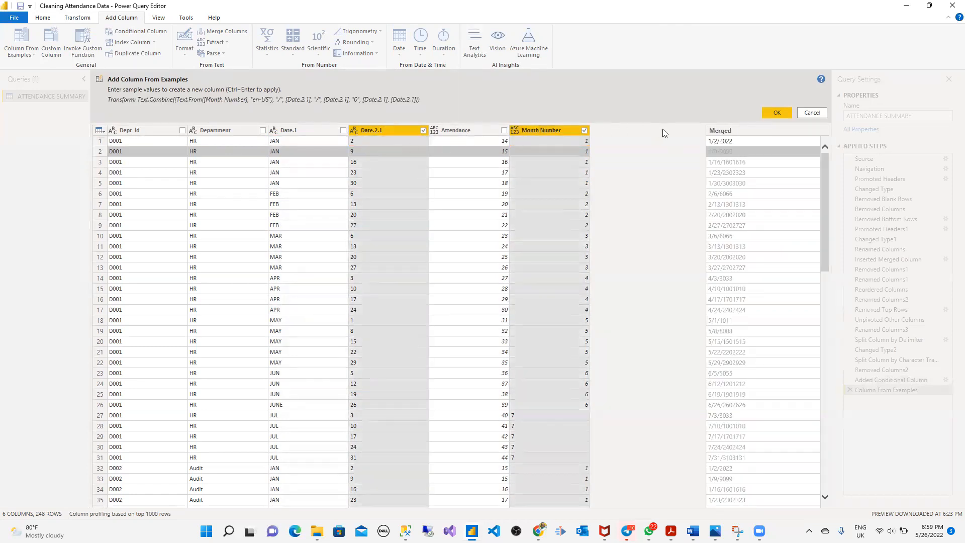
{"action": "left_click", "coordinate": [727, 152]}
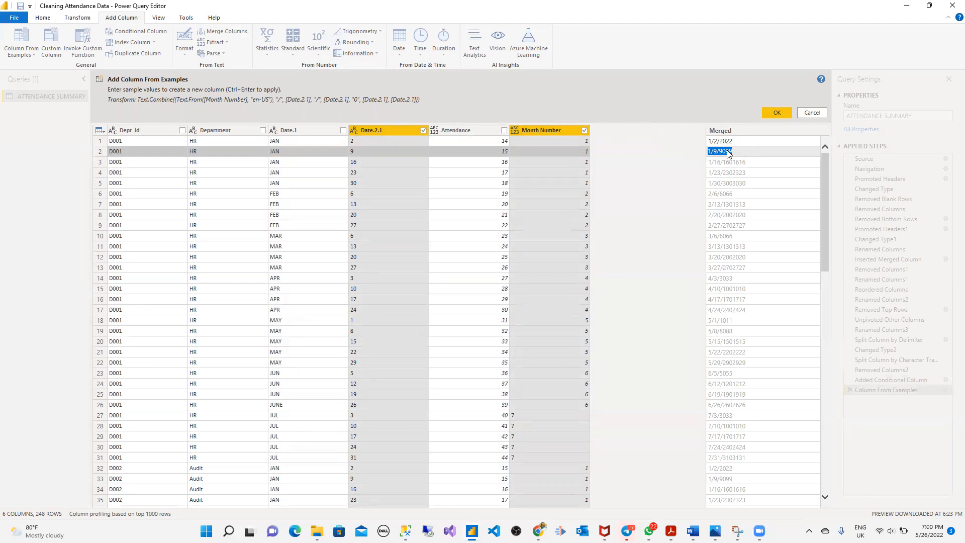
{"action": "left_click", "coordinate": [742, 150]}
{"action": "key", "text": "Return"}
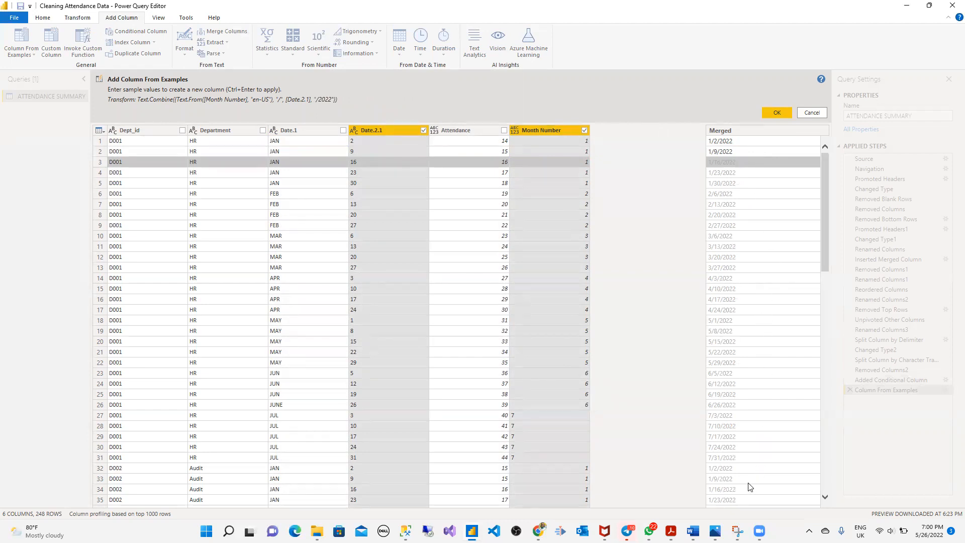
- Accept the Merged date column, rename it Date, and select Date.1 and Date.2.1
{"action": "left_click", "coordinate": [781, 115]}
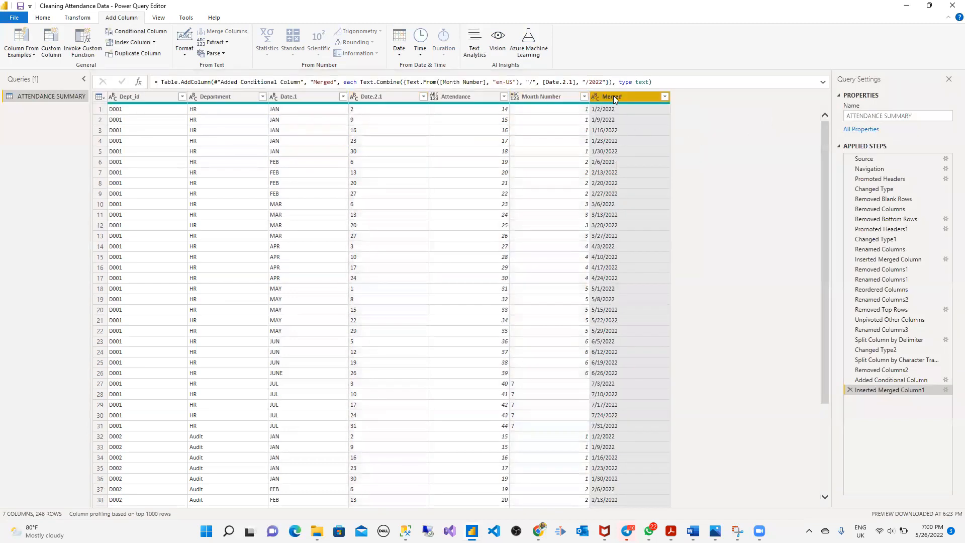
{"action": "double_click", "coordinate": [613, 96]}
{"action": "type", "text": "Da"}
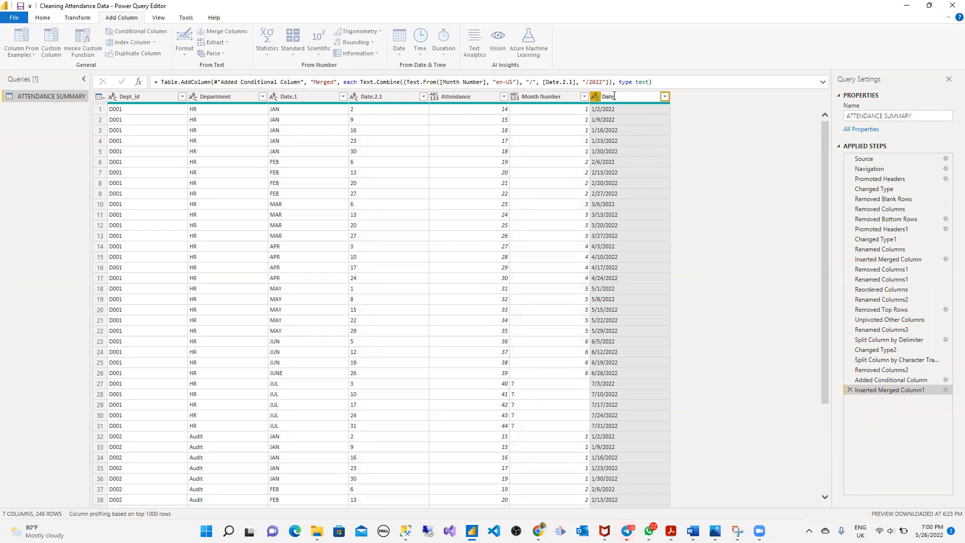
{"action": "type", "text": "te"}
{"action": "key", "text": "Return"}
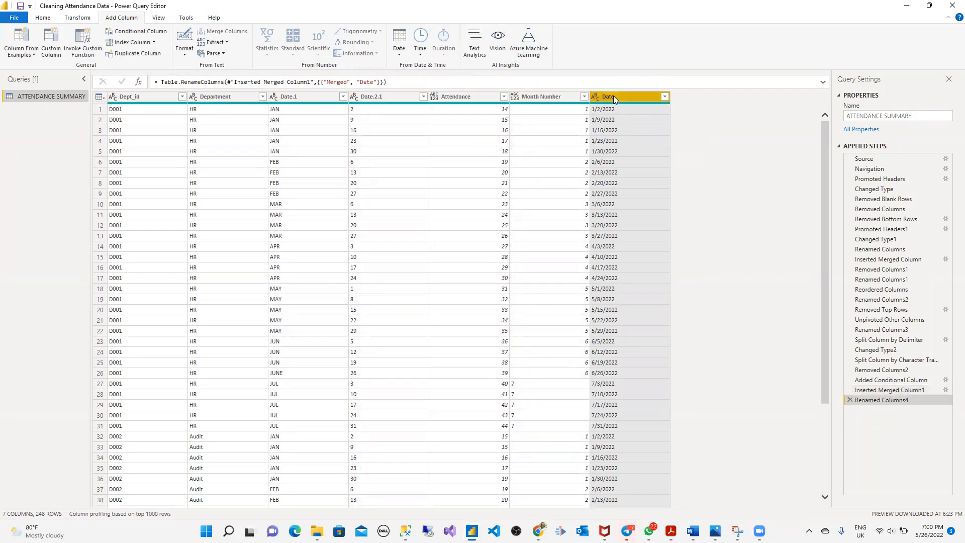
{"action": "left_click", "coordinate": [312, 98]}
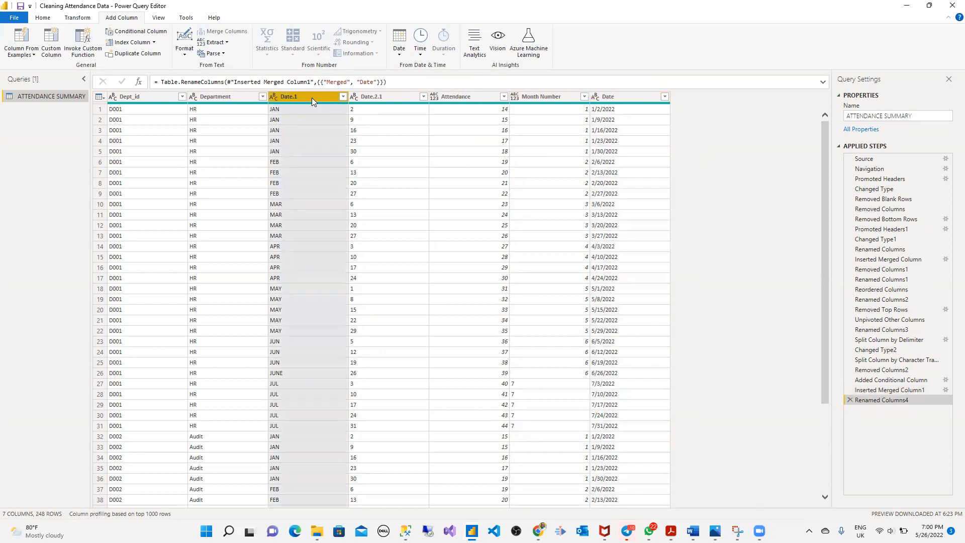
{"action": "left_click", "coordinate": [388, 97], "text": "ctrl"}
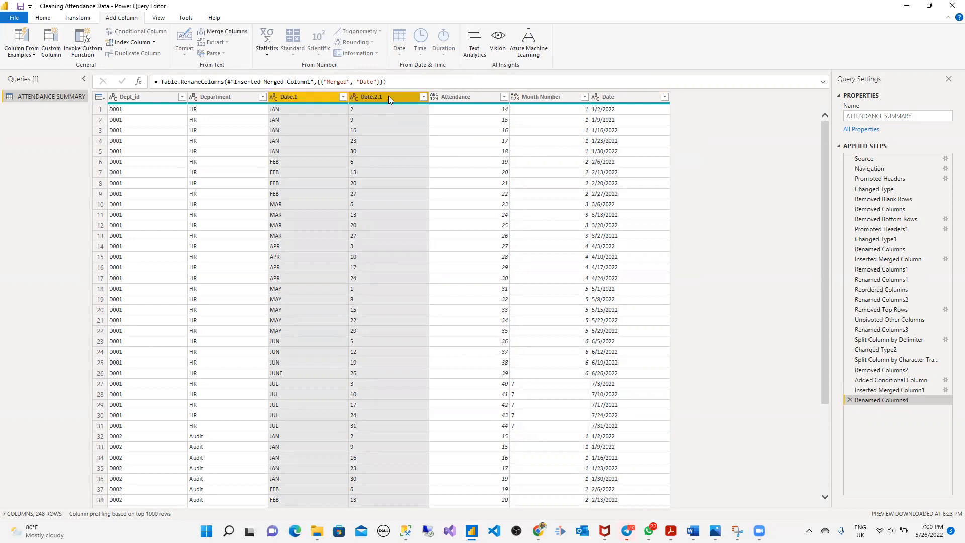
- Remove the Date.1, Date.2.1 and Month Number columns so four columns remain
{"action": "right_click", "coordinate": [388, 97]}
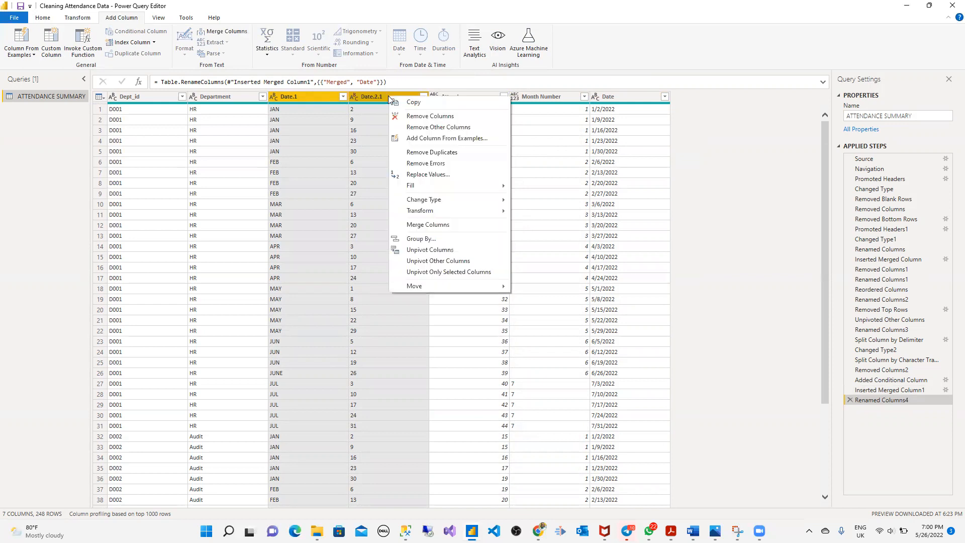
{"action": "left_click", "coordinate": [418, 117]}
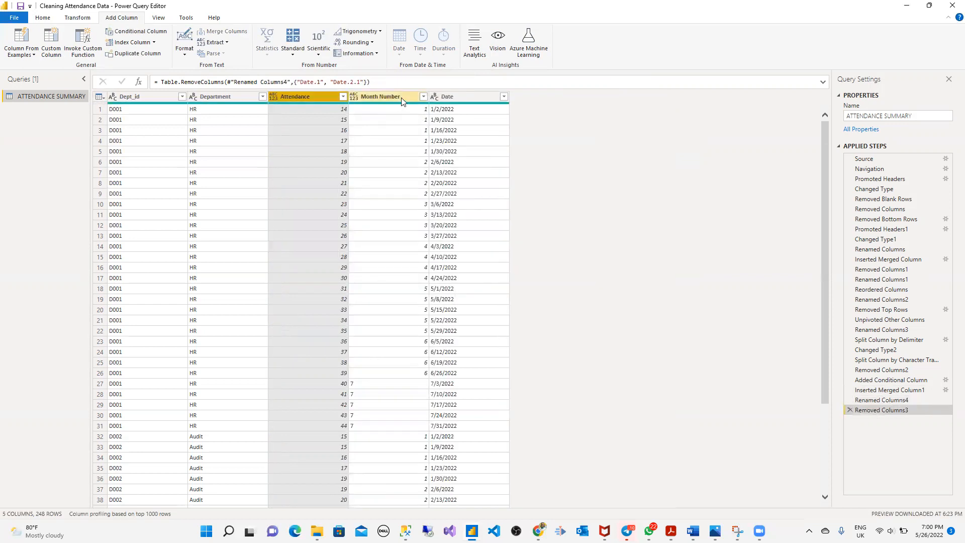
{"action": "left_click", "coordinate": [402, 98]}
{"action": "right_click", "coordinate": [401, 98]}
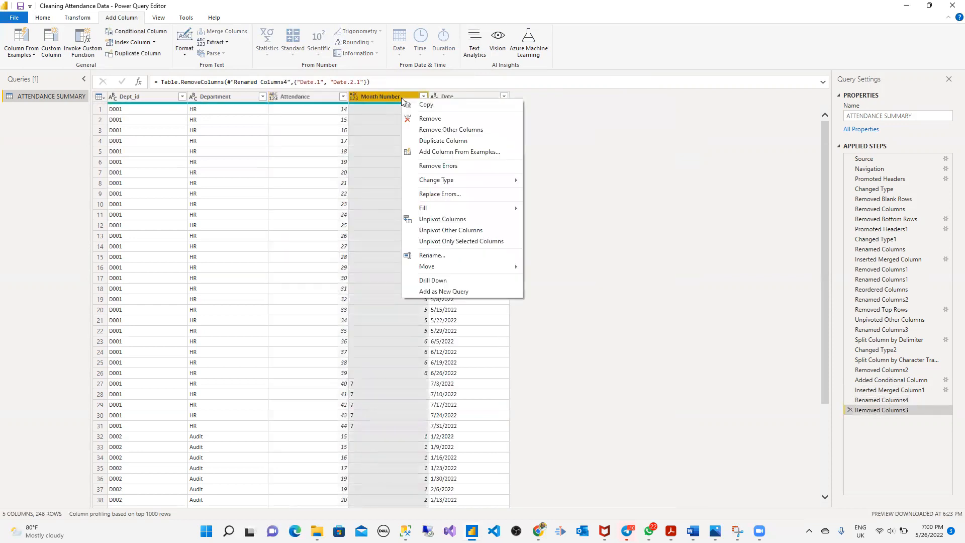
{"action": "left_click", "coordinate": [433, 121]}
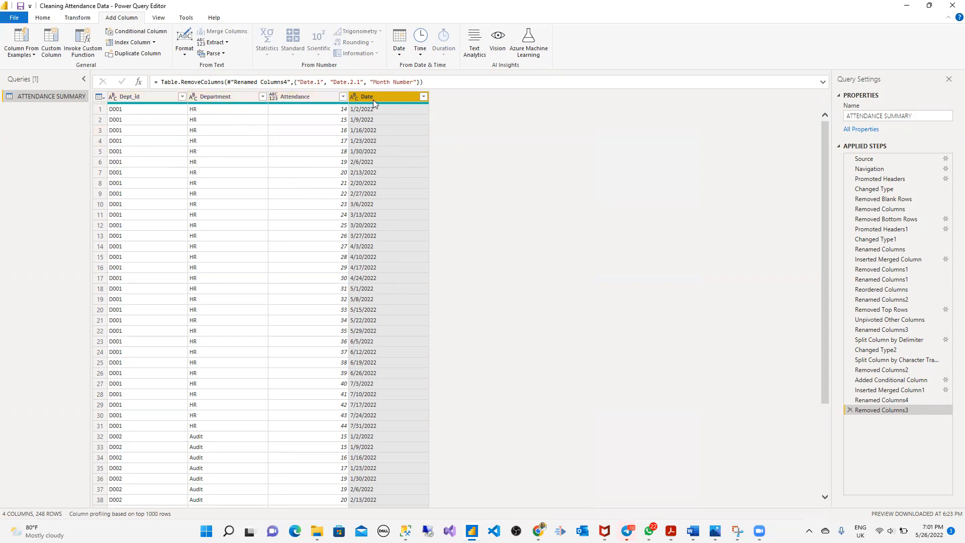
{"action": "left_click", "coordinate": [161, 95]}
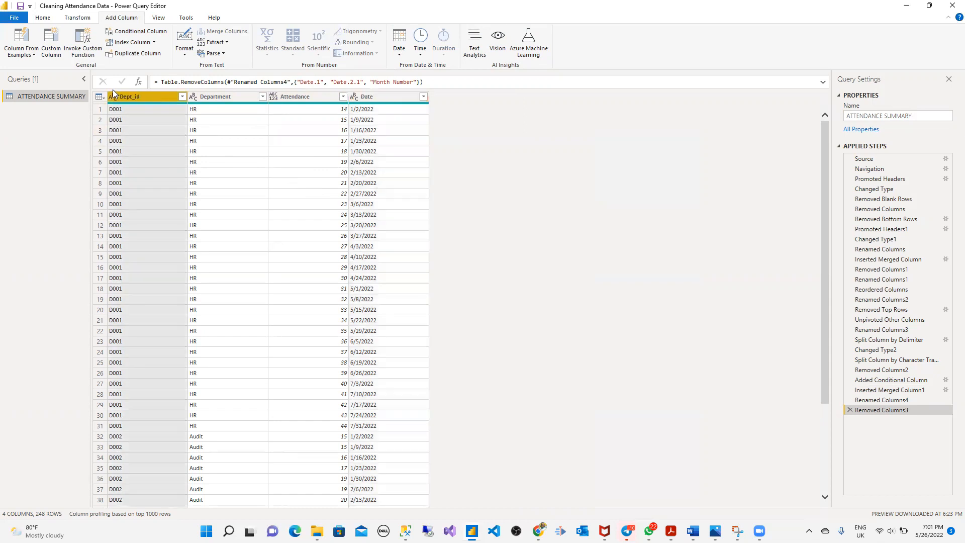
- Set the Attendance column's data type to Whole Number
{"action": "left_click", "coordinate": [43, 17]}
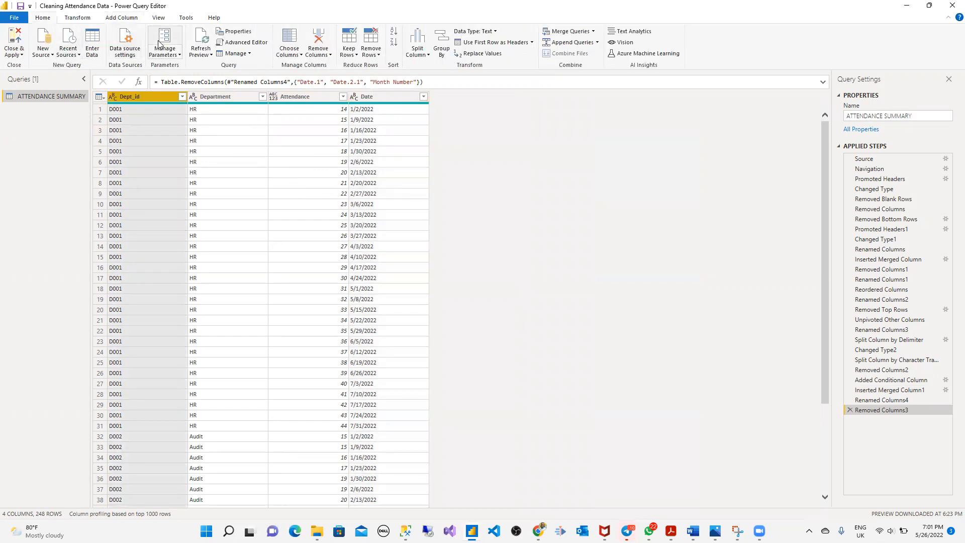
{"action": "left_click", "coordinate": [78, 18]}
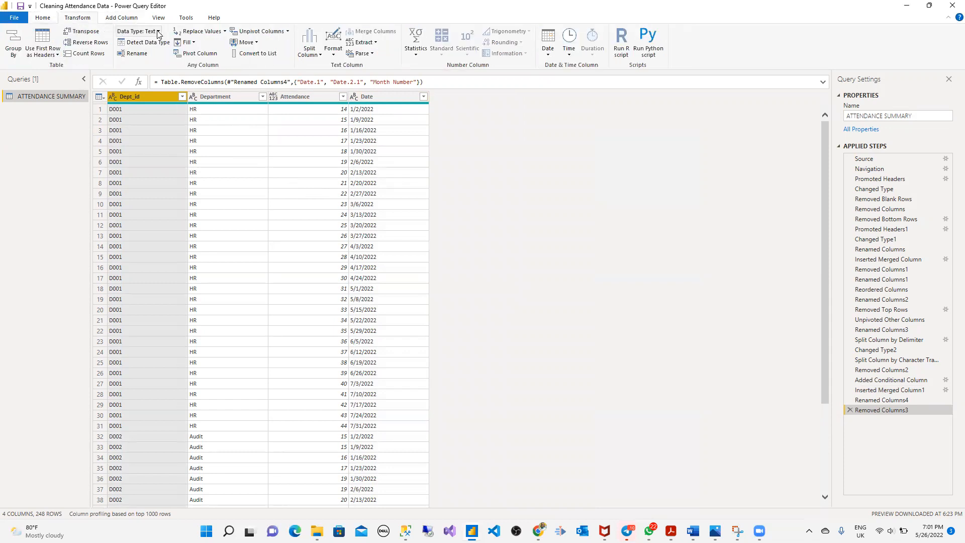
{"action": "left_click", "coordinate": [159, 33]}
{"action": "left_click", "coordinate": [237, 94]}
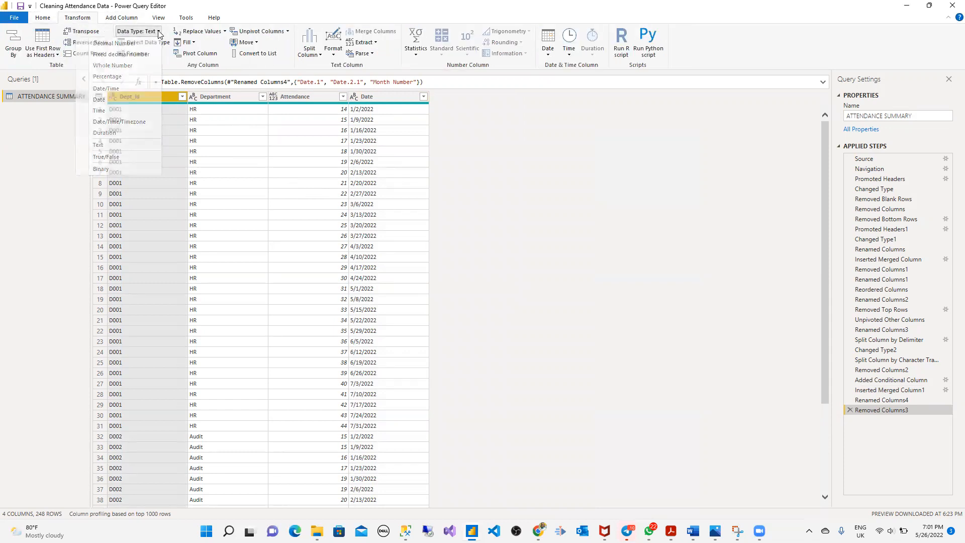
{"action": "left_click", "coordinate": [237, 95]}
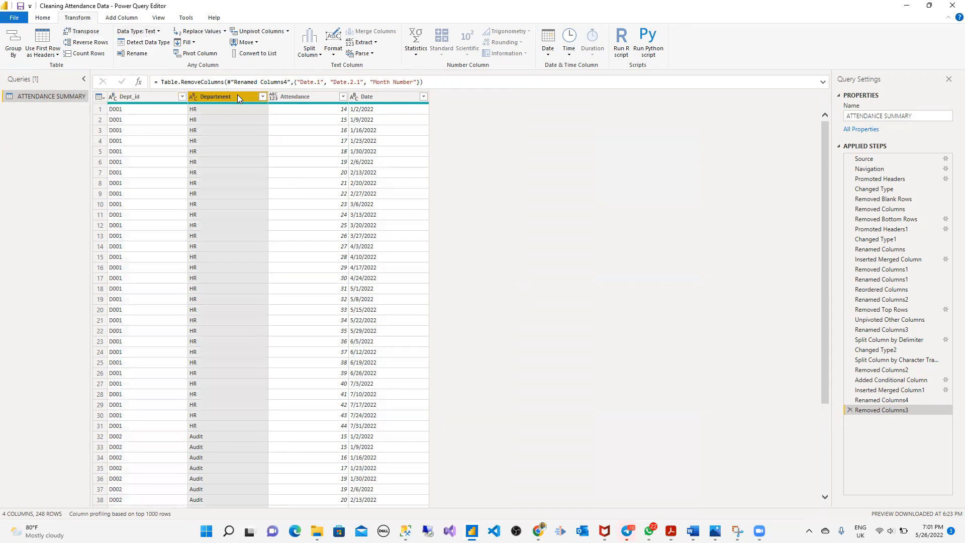
{"action": "left_click", "coordinate": [302, 96]}
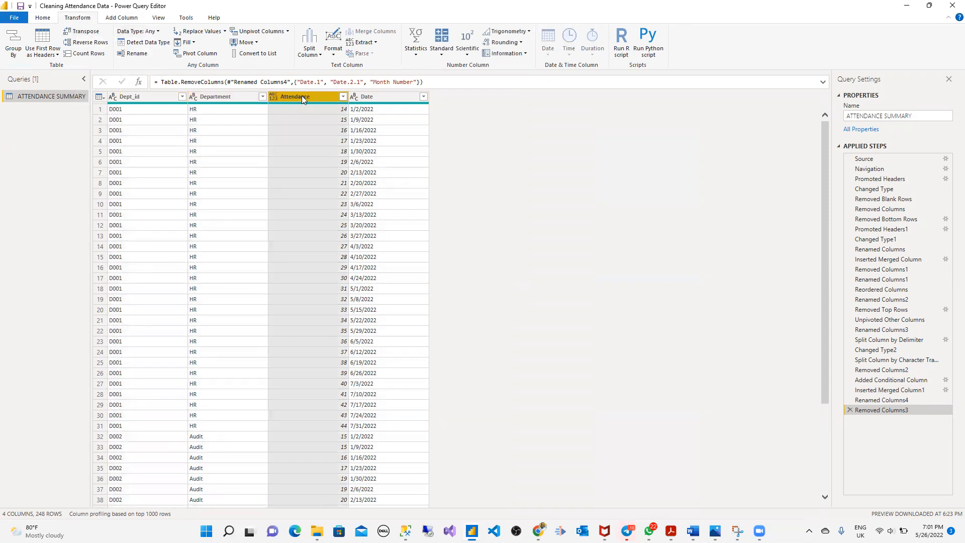
{"action": "left_click", "coordinate": [159, 32]}
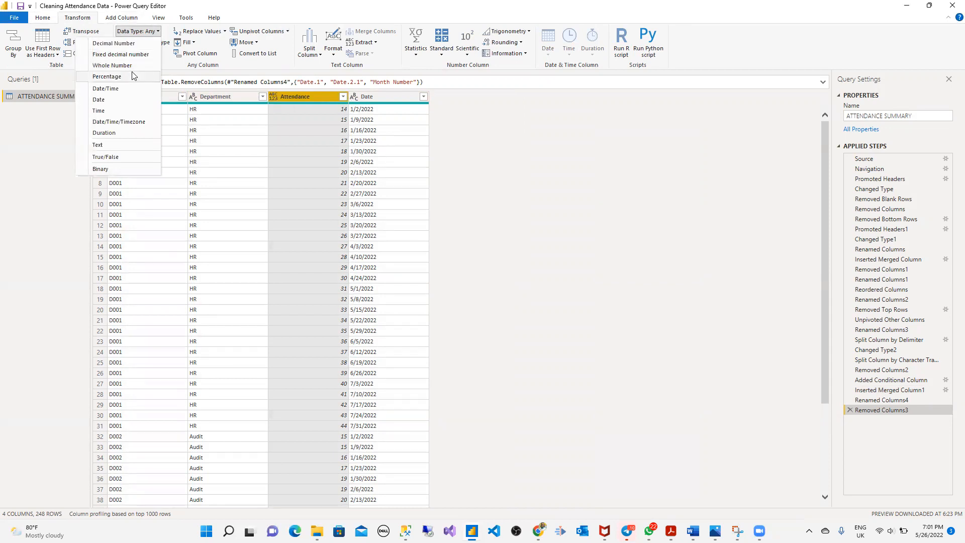
{"action": "left_click", "coordinate": [112, 66]}
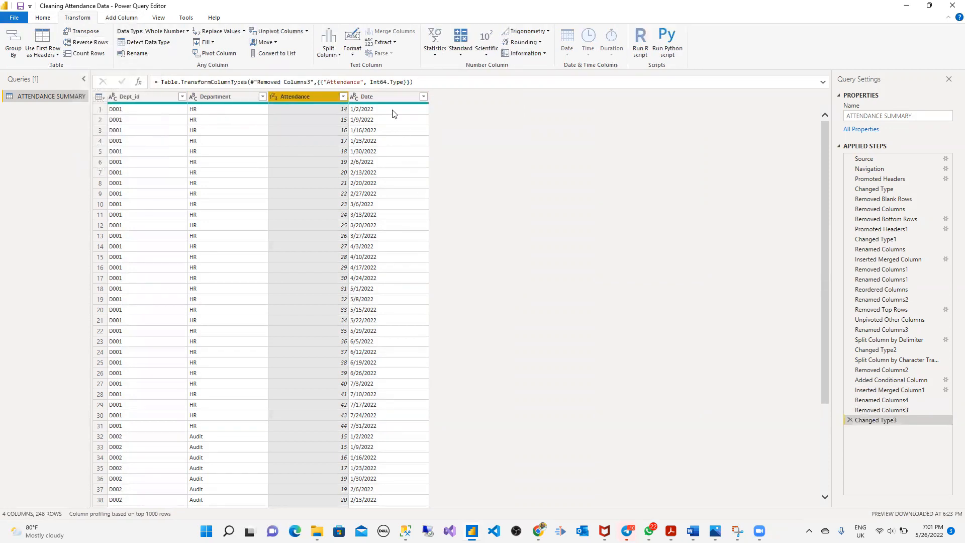
- Change the Date column to the Date type and confirm Attendance's type
{"action": "left_click", "coordinate": [388, 95]}
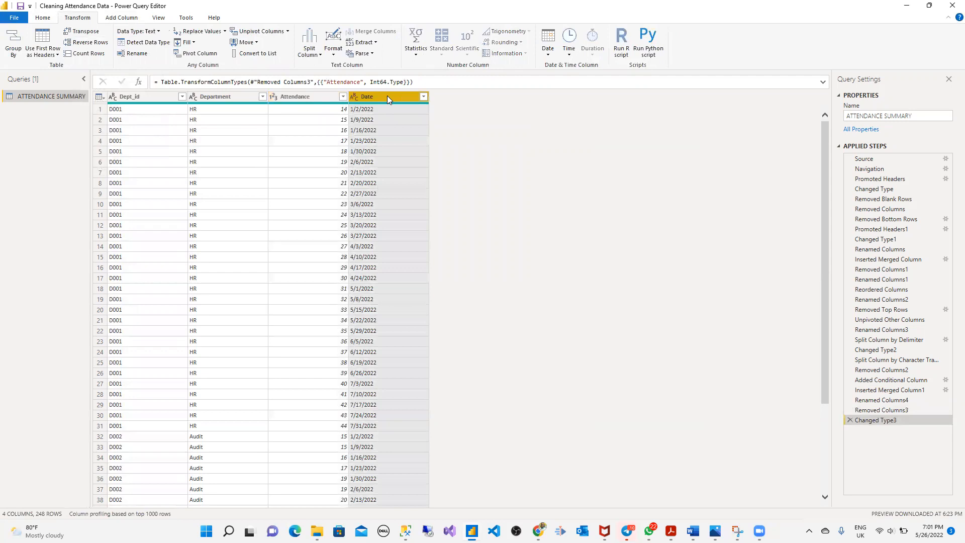
{"action": "left_click", "coordinate": [158, 32]}
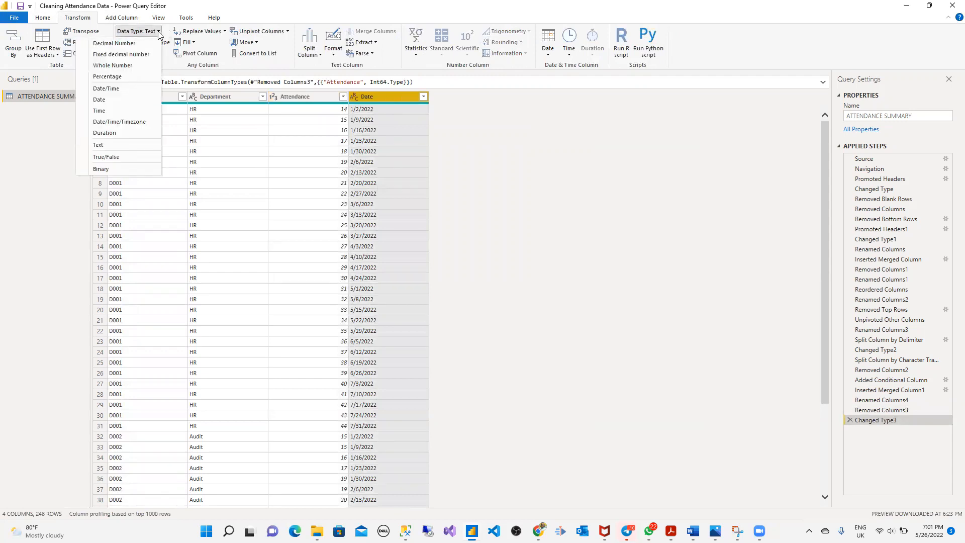
{"action": "left_click", "coordinate": [99, 100]}
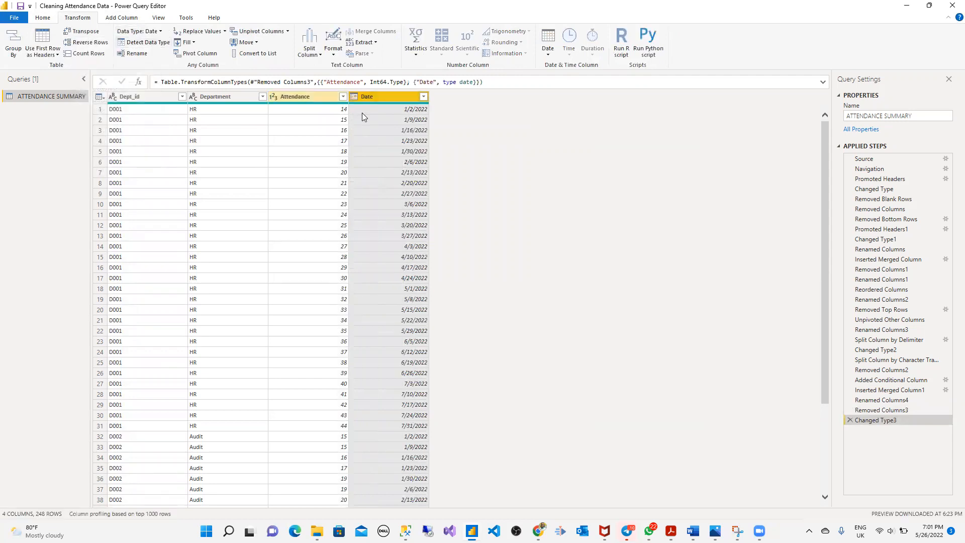
{"action": "left_click", "coordinate": [298, 98]}
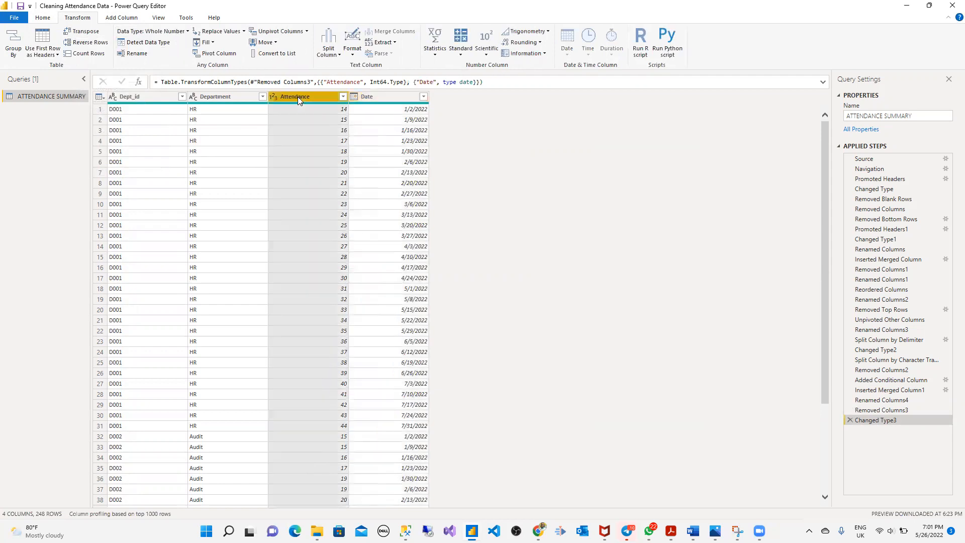